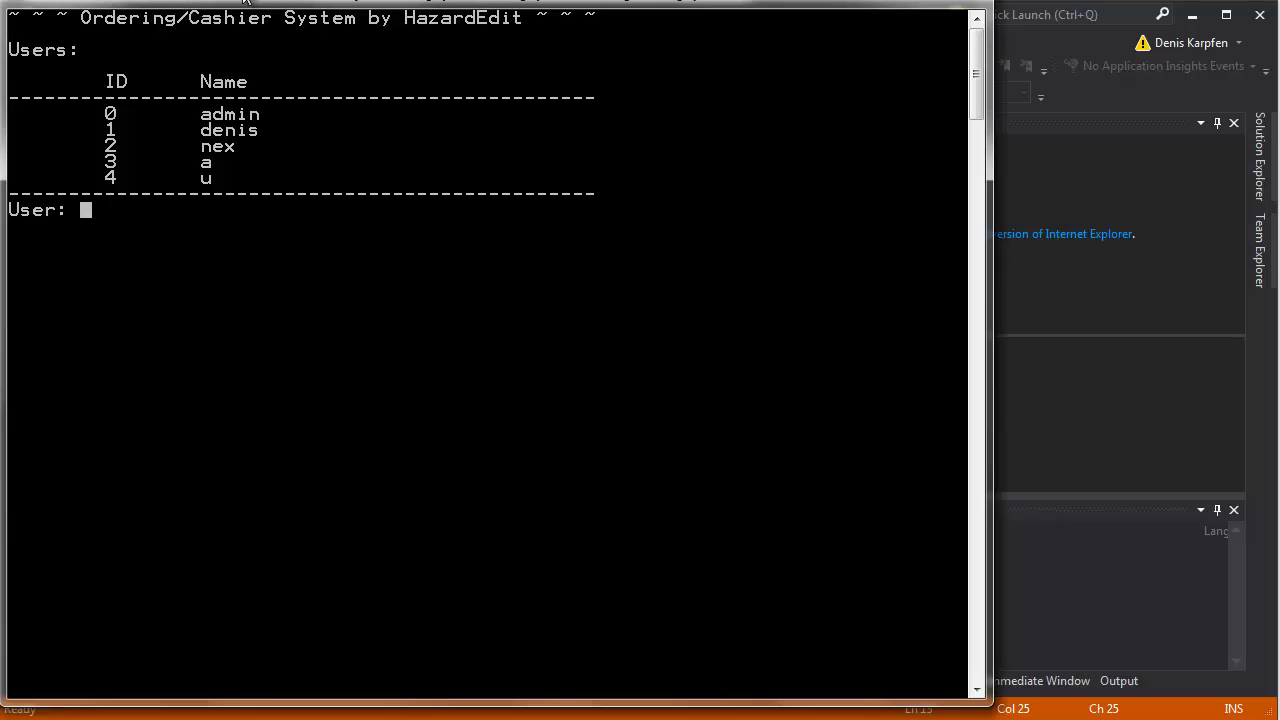
Use the console's Mark mode to highlight the user rows with IDs 3, 4 and 0, then clear the marking.
right_click(245, 3)
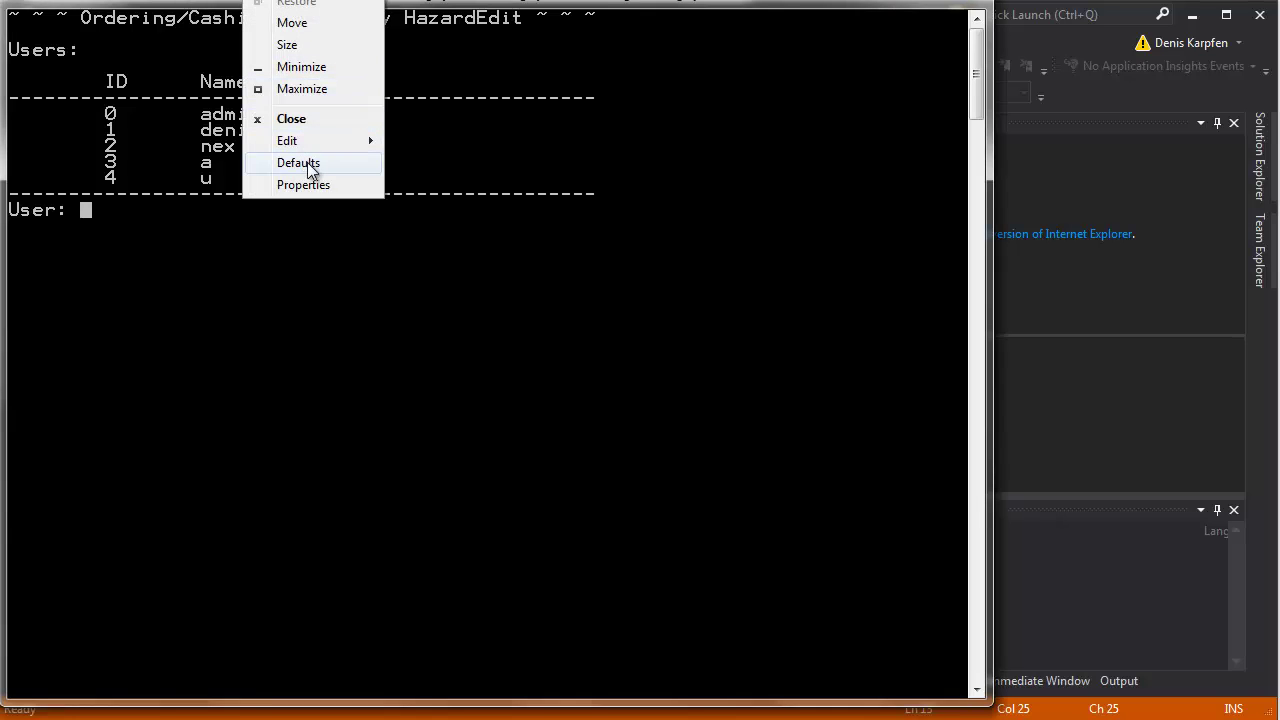
mouse_move(335, 136)
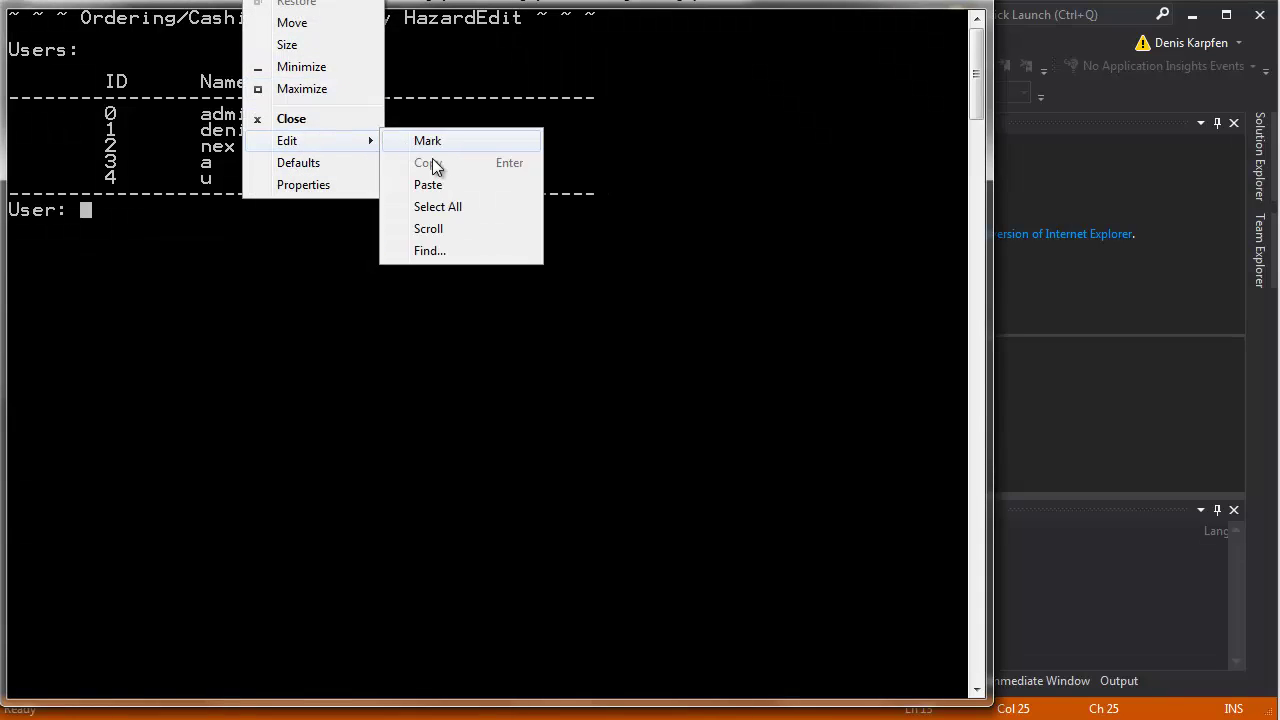
click(447, 147)
drag(232, 166, 103, 172)
drag(228, 178, 60, 182)
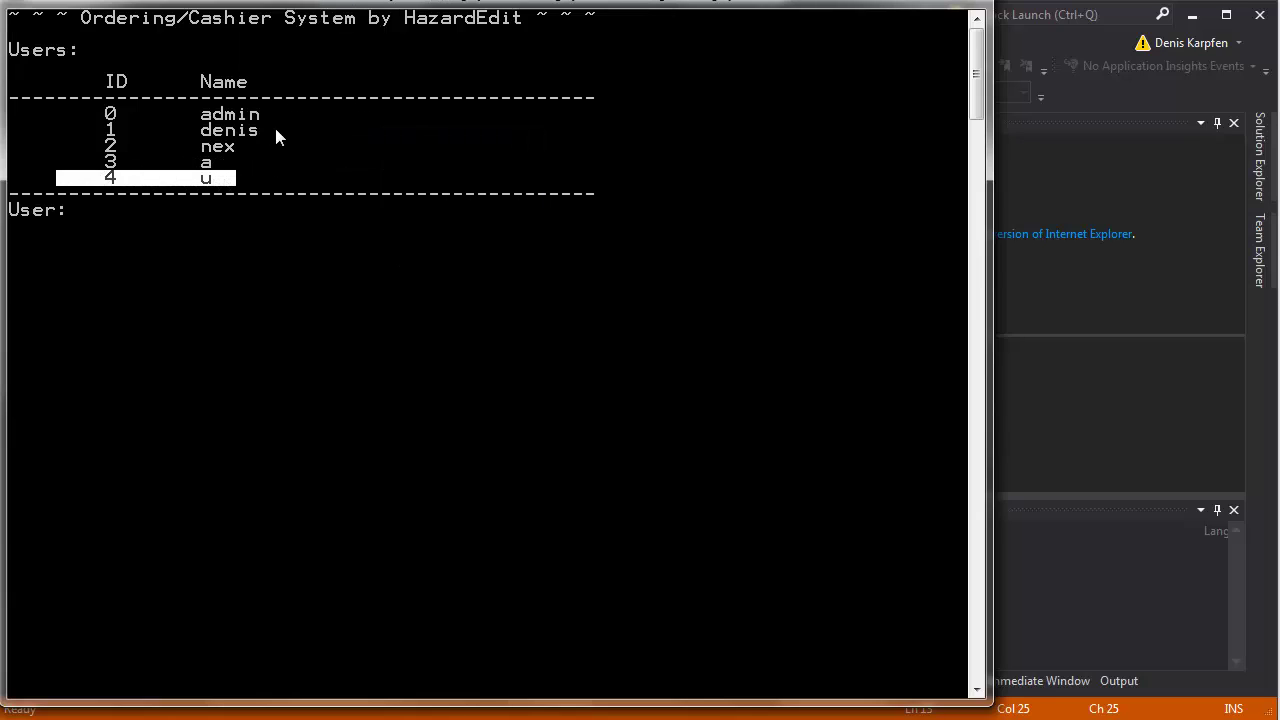
drag(264, 128, 89, 116)
click(170, 130)
Log in at the User: prompt with the regular user's name and password.
click(170, 210)
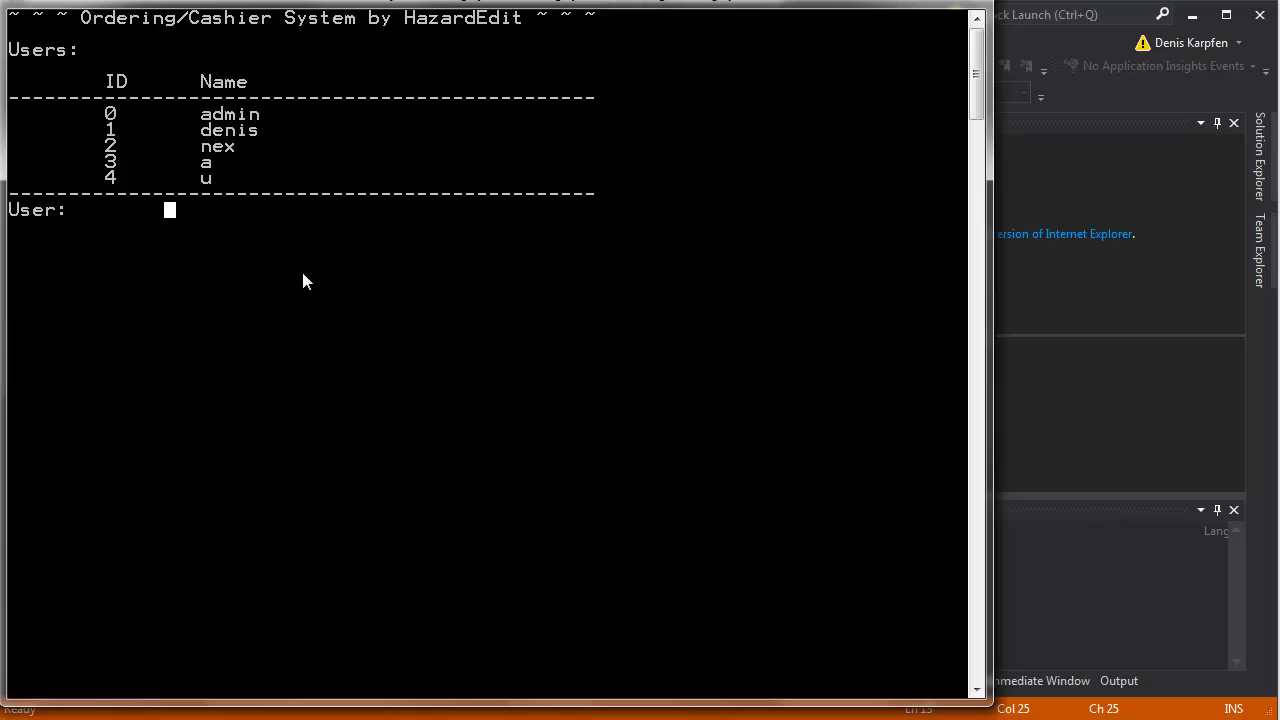
text(denis)
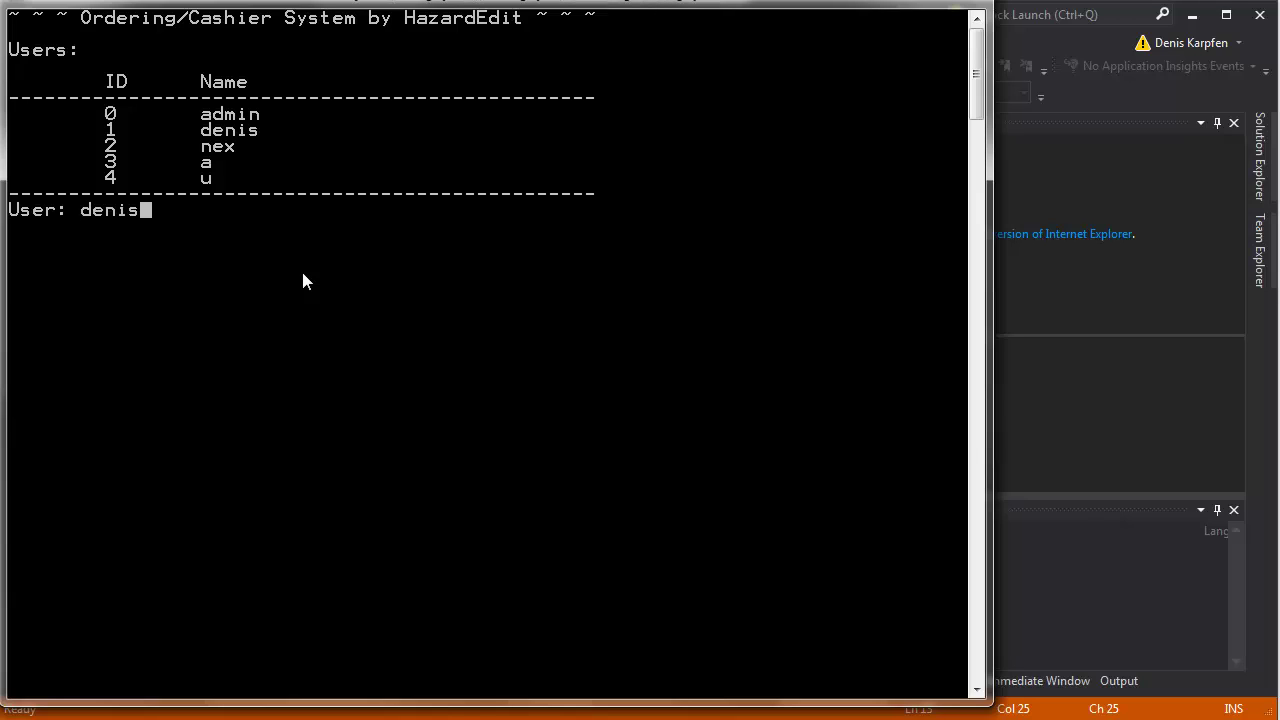
key(Return)
text(****)
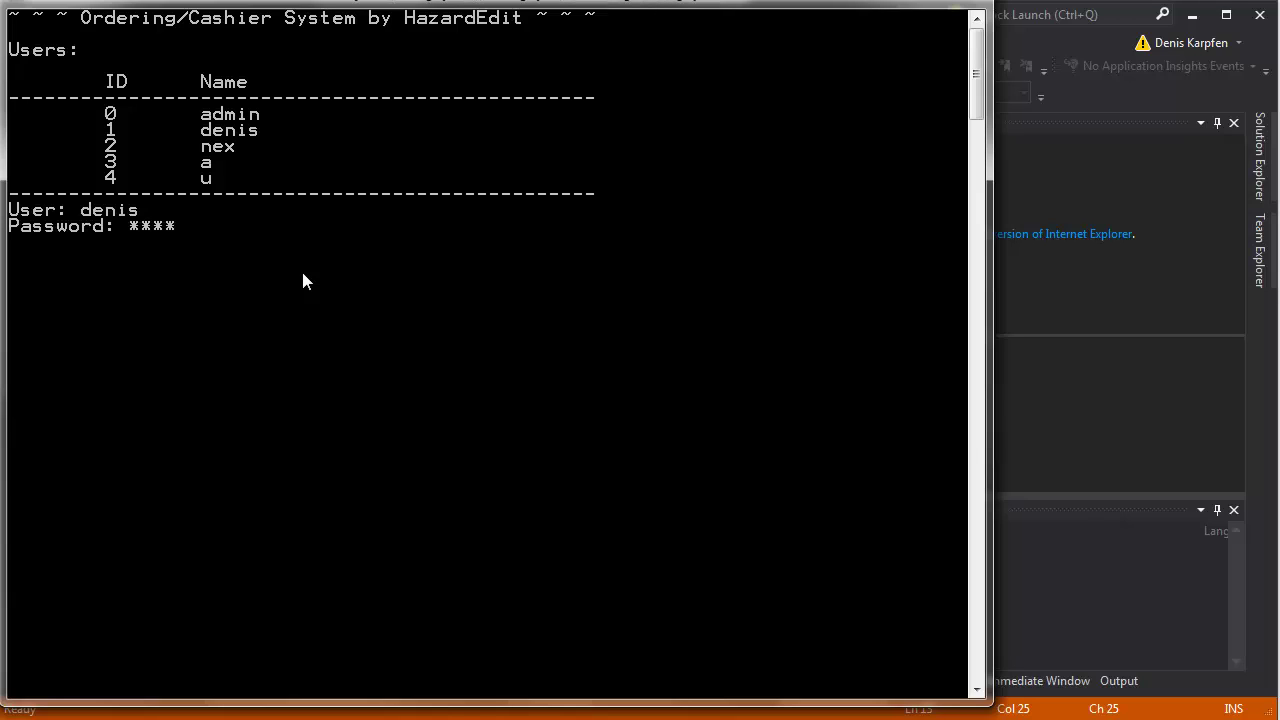
key(Return)
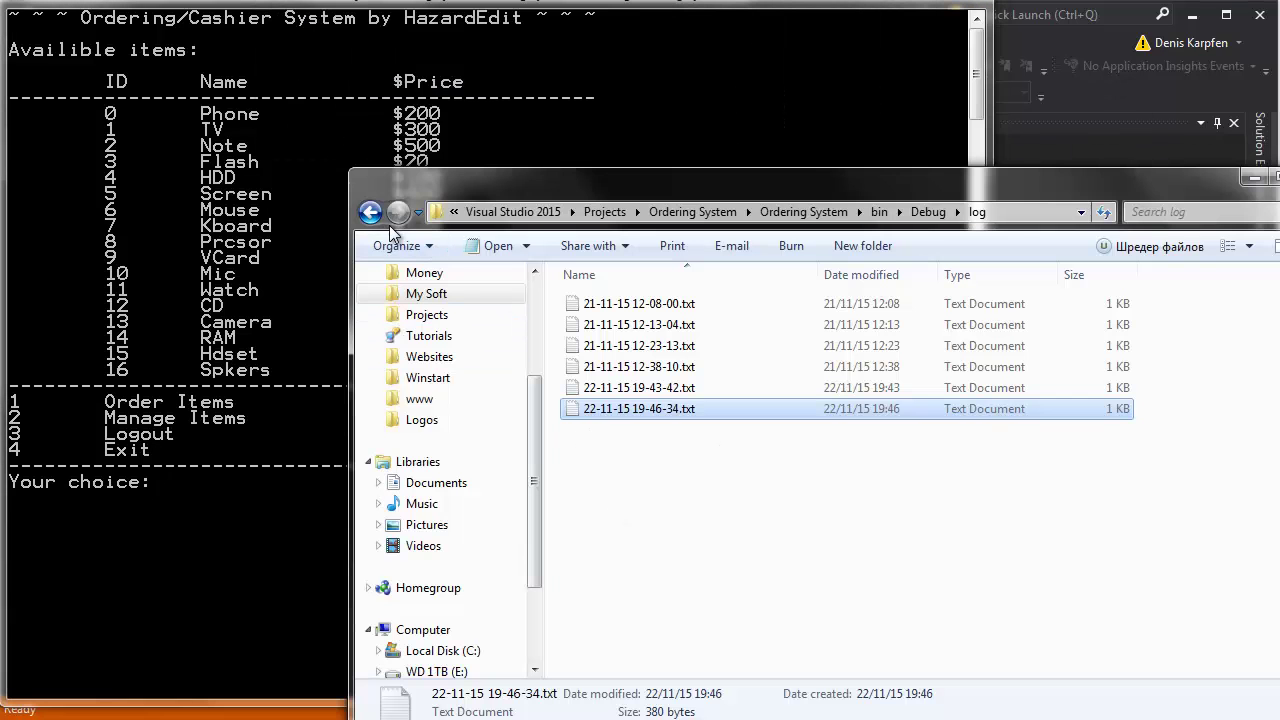
Go back from the log folder to the bin\Debug folder in Explorer.
click(370, 212)
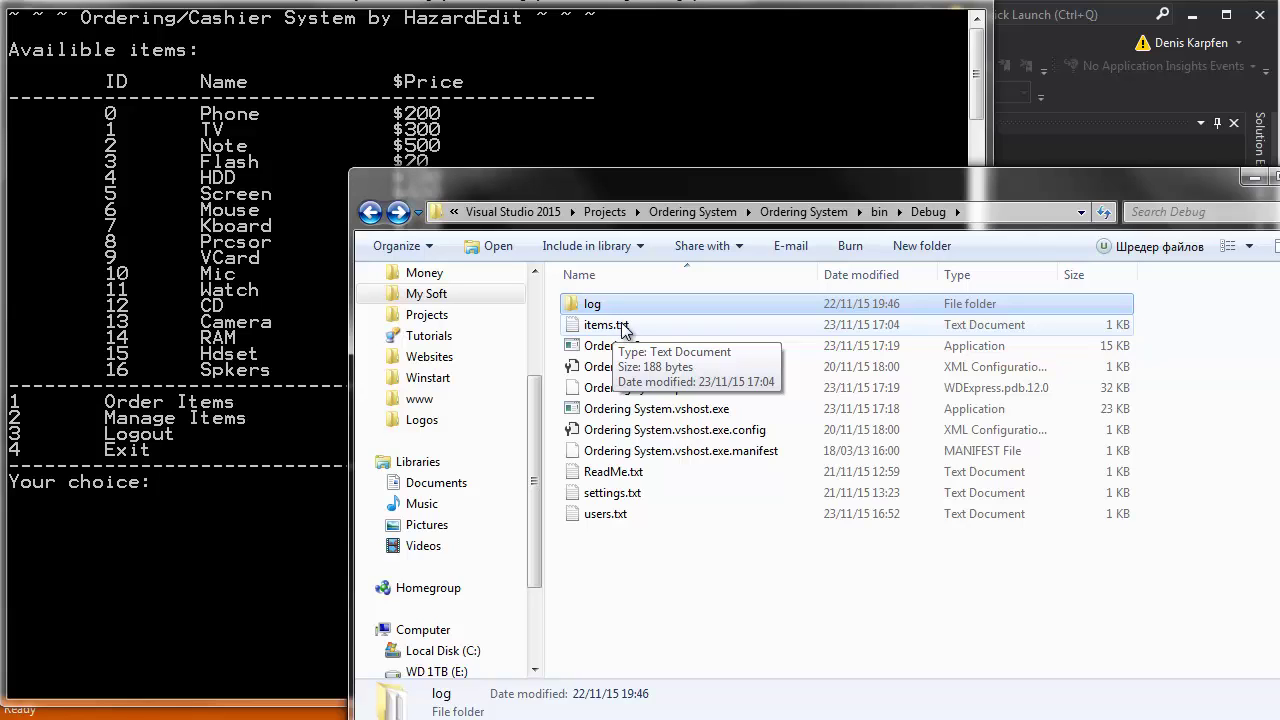
Open items.txt in Notepad and mark the console's ID, Name, $Price item table beside it.
double_click(622, 331)
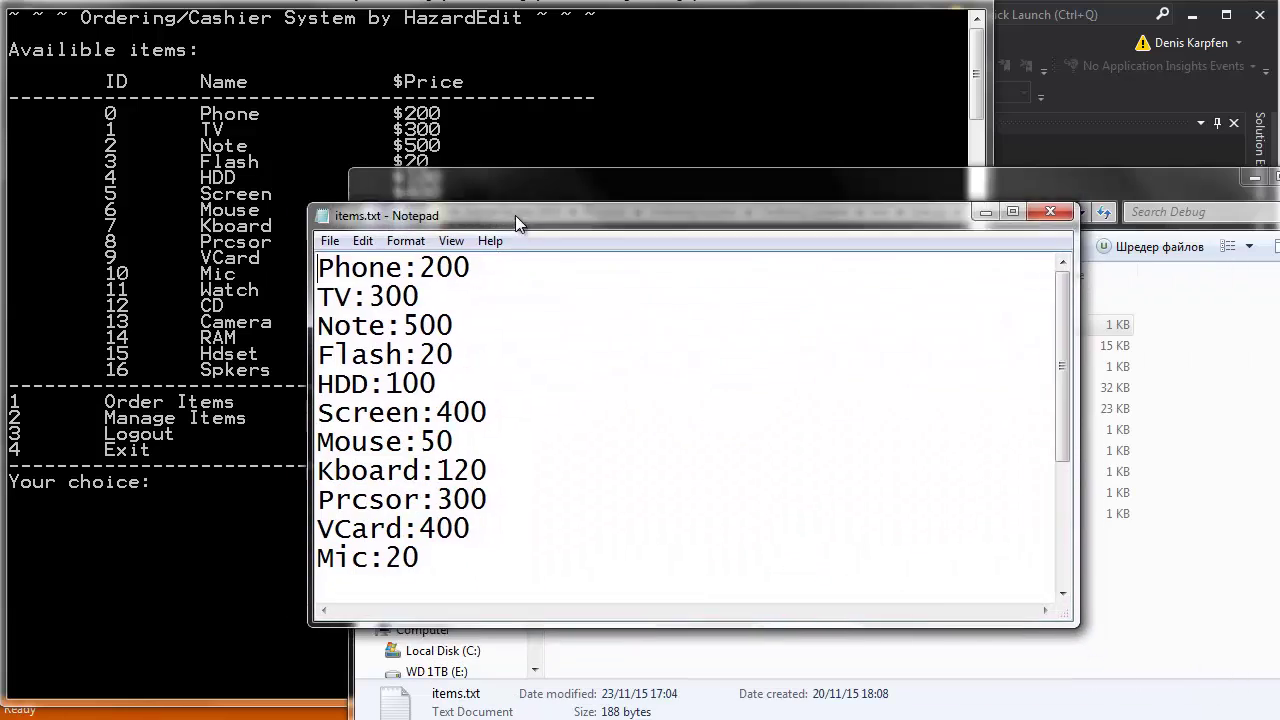
drag(1041, 295, 545, 190)
click(545, 190)
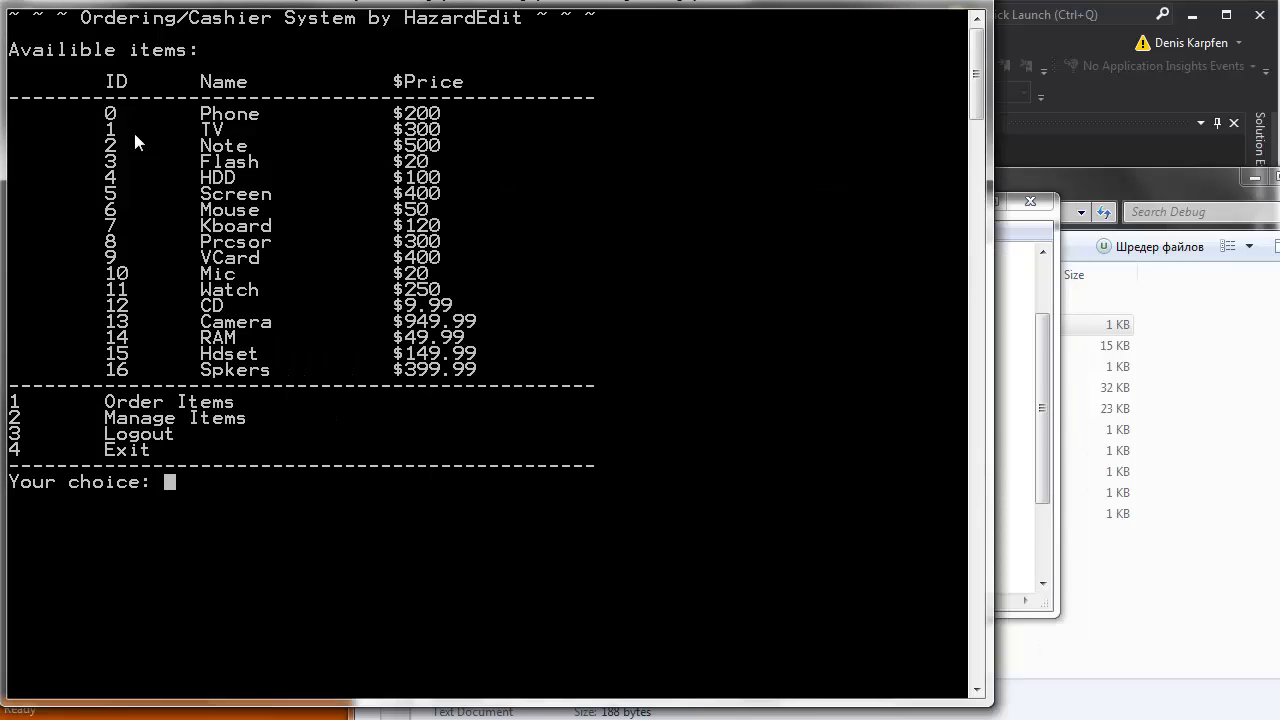
right_click(222, 3)
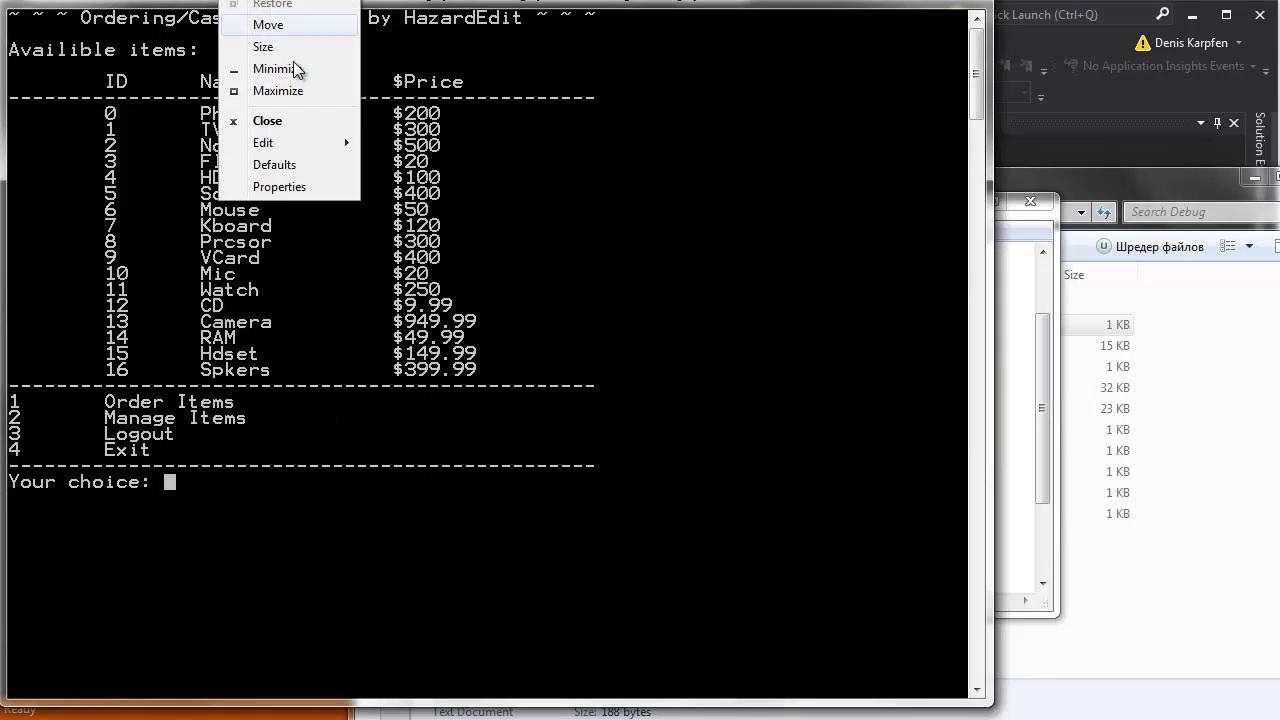
mouse_move(300, 141)
click(416, 149)
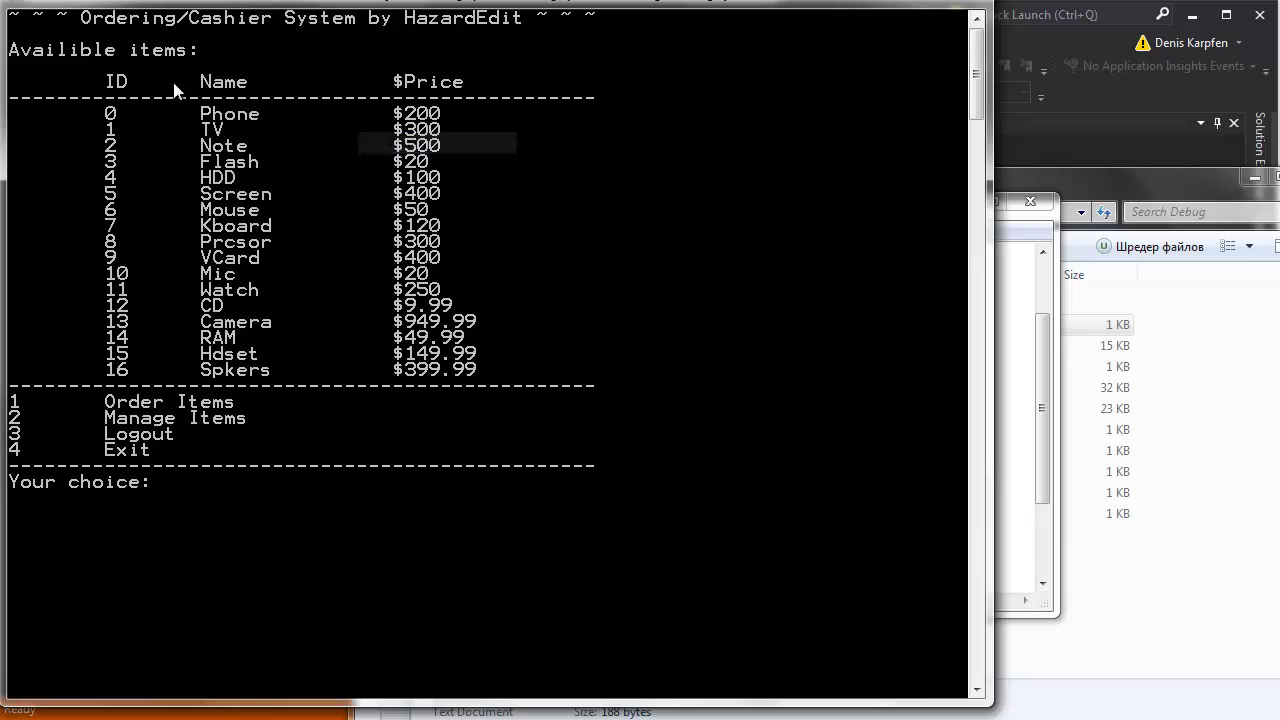
drag(46, 60, 548, 380)
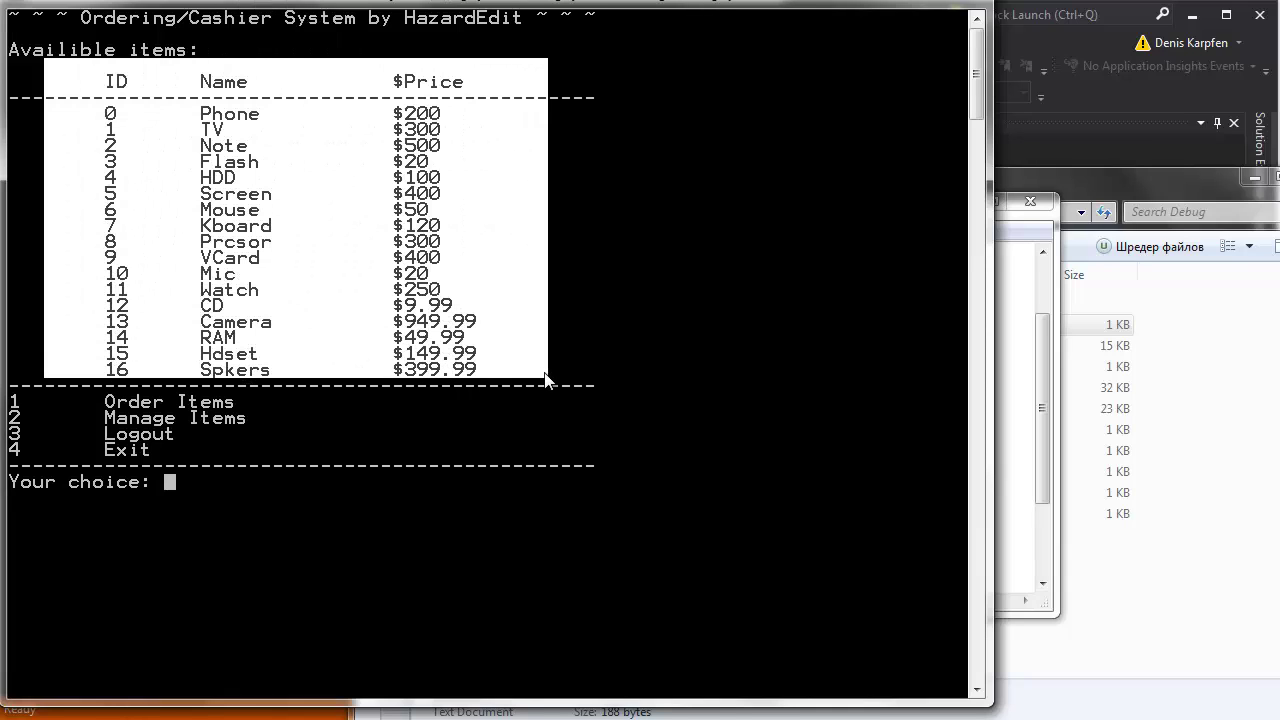
Scroll through items.txt down to its last line, Spkers:399.99.
click(1042, 408)
drag(1045, 398, 1045, 495)
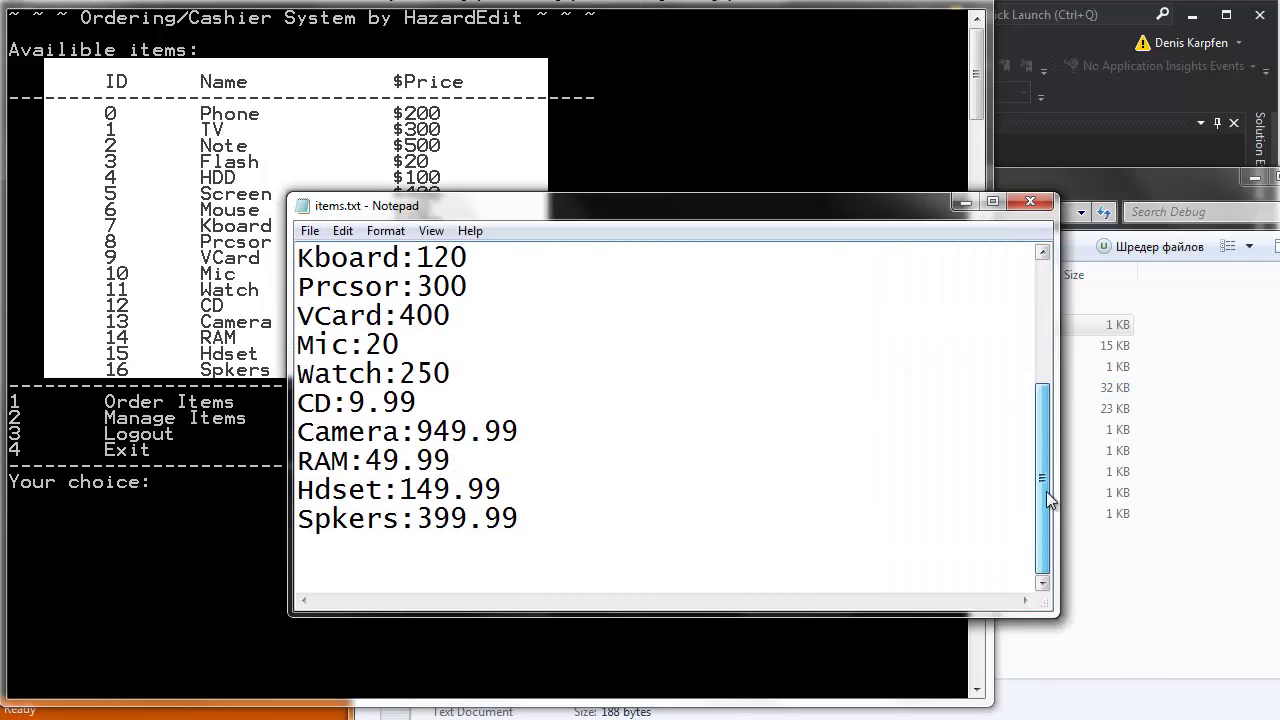
scroll(571, 498, up, 3)
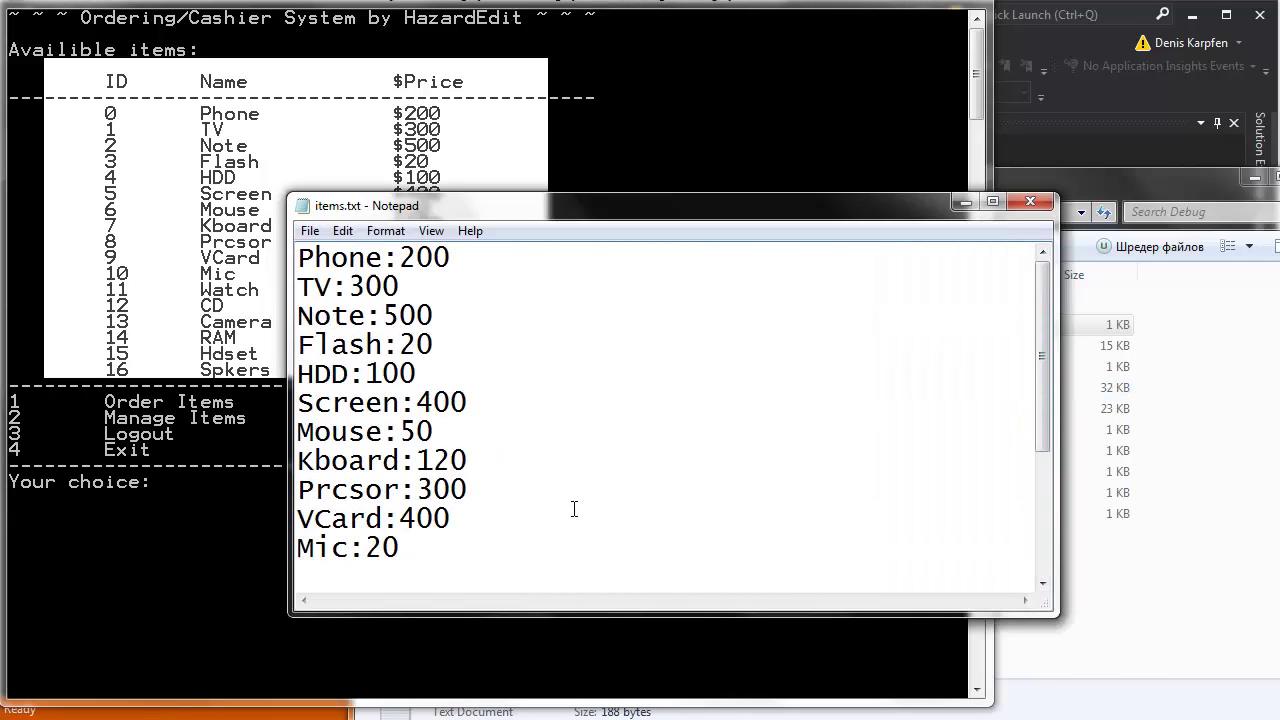
key(ctrl+End)
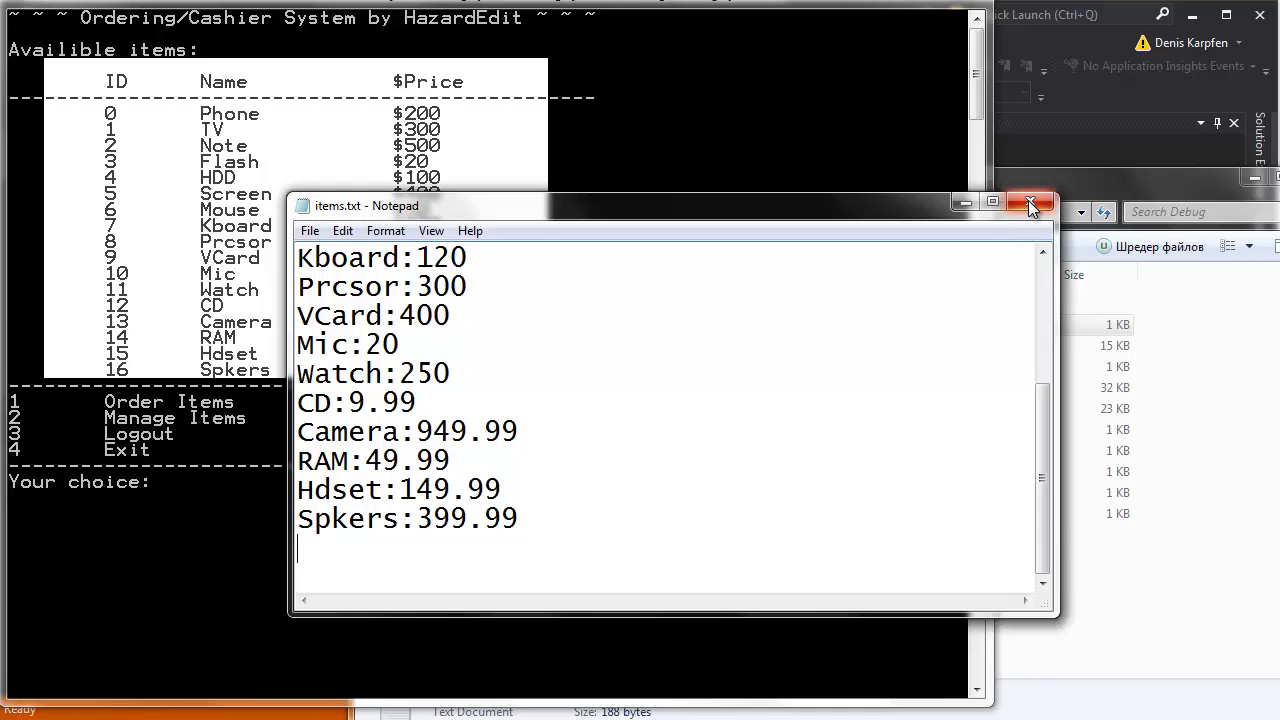
Close items.txt and open users.txt from the Debug folder.
click(1032, 206)
click(1097, 531)
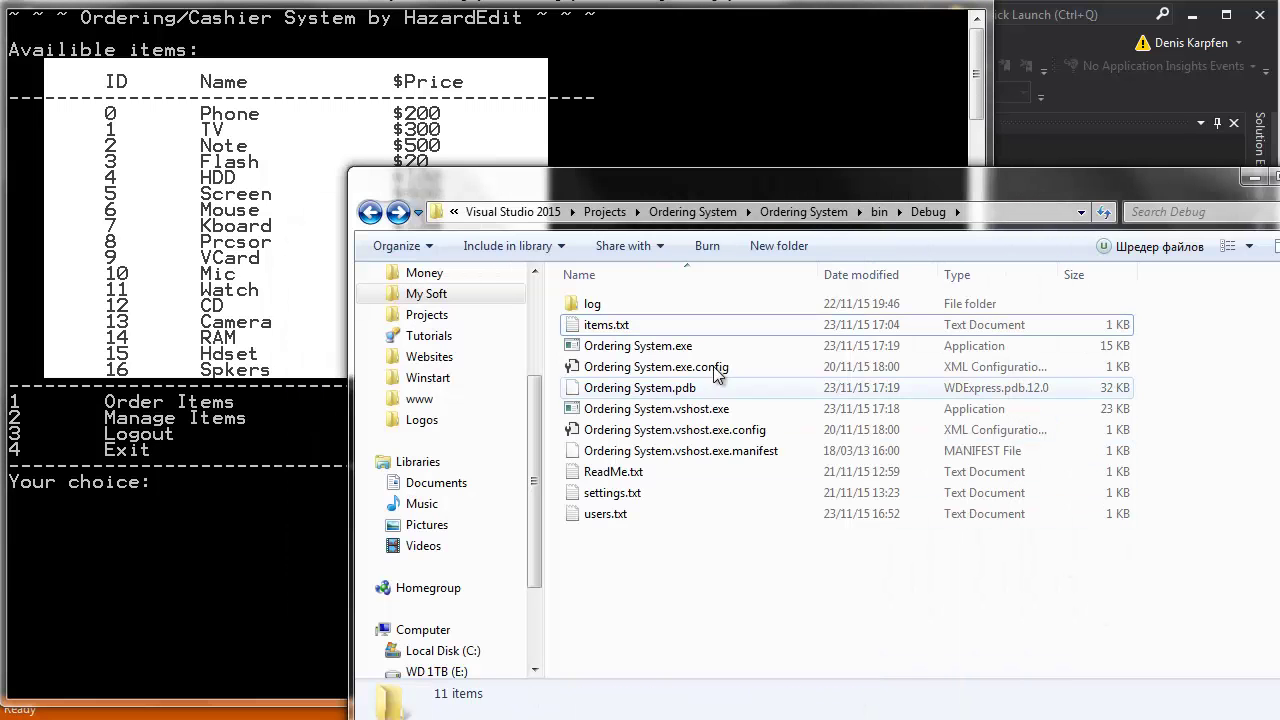
double_click(597, 514)
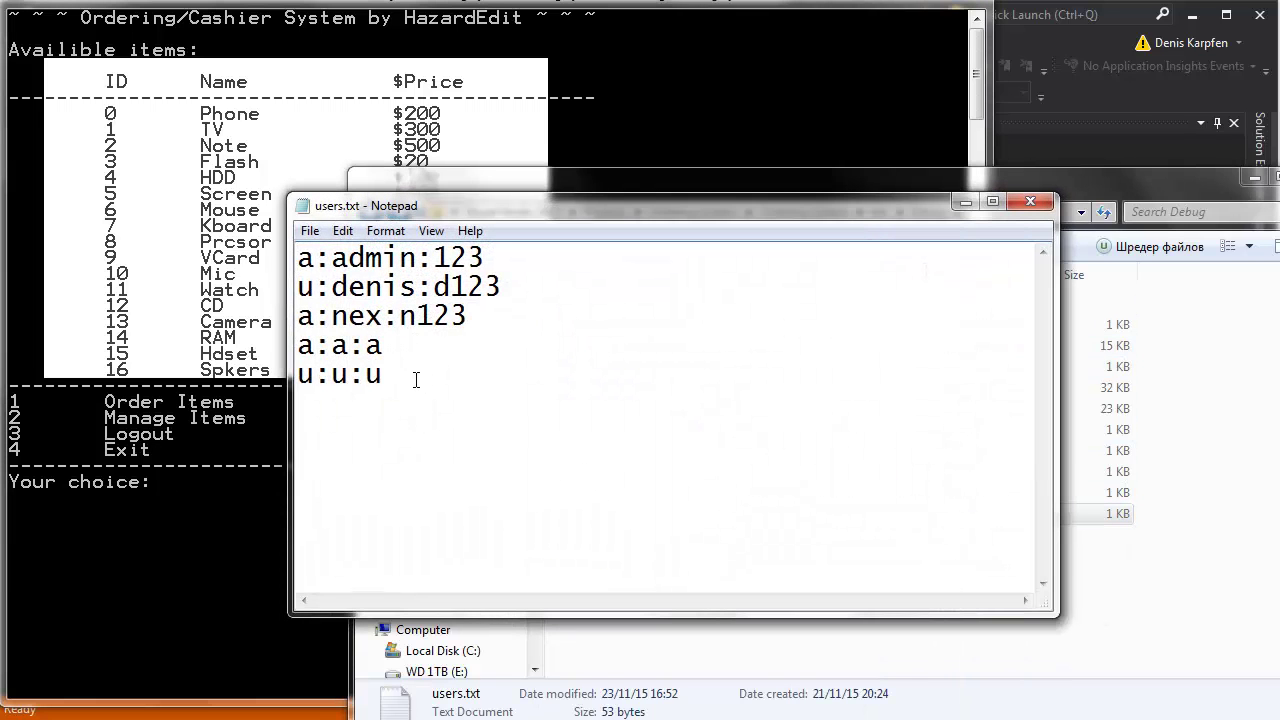
Highlight the role letters, user names and passwords in users.txt, then all five accounts.
drag(315, 258, 297, 258)
drag(315, 317, 290, 288)
drag(332, 260, 506, 264)
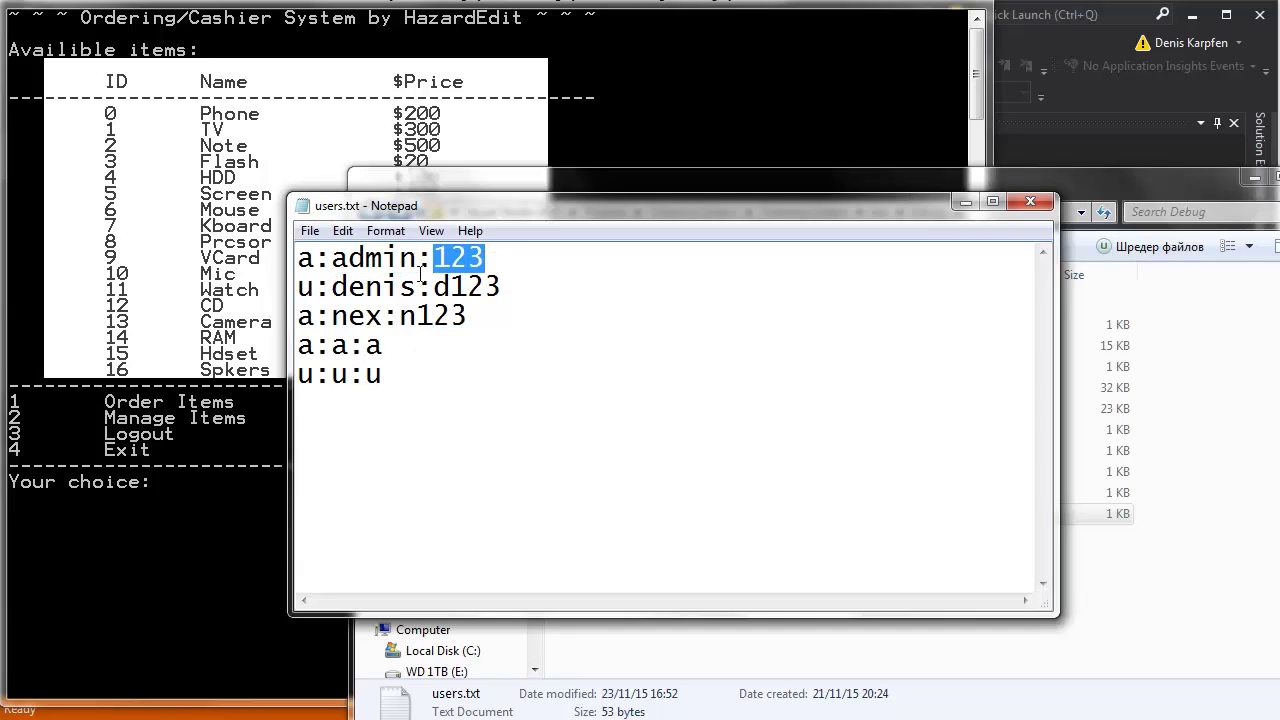
drag(433, 288, 400, 318)
click(428, 361)
drag(510, 319, 437, 289)
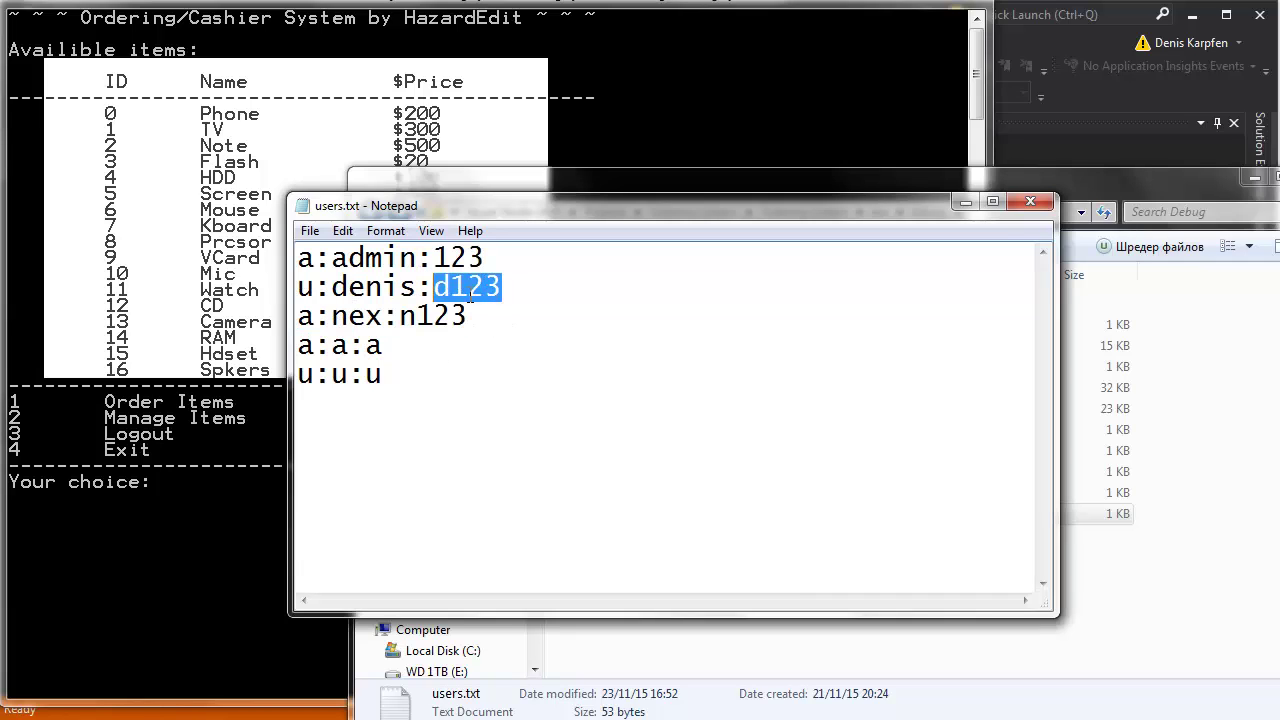
click(469, 289)
drag(499, 262, 432, 258)
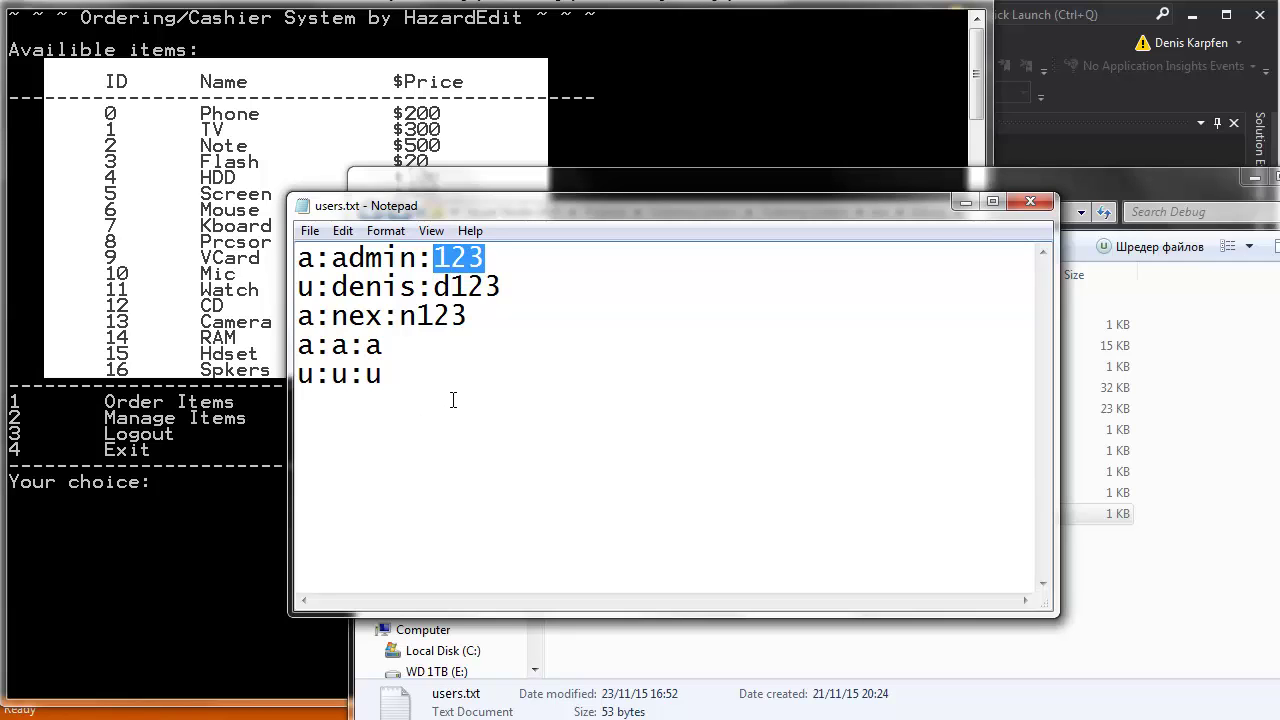
drag(452, 398, 274, 227)
click(365, 314)
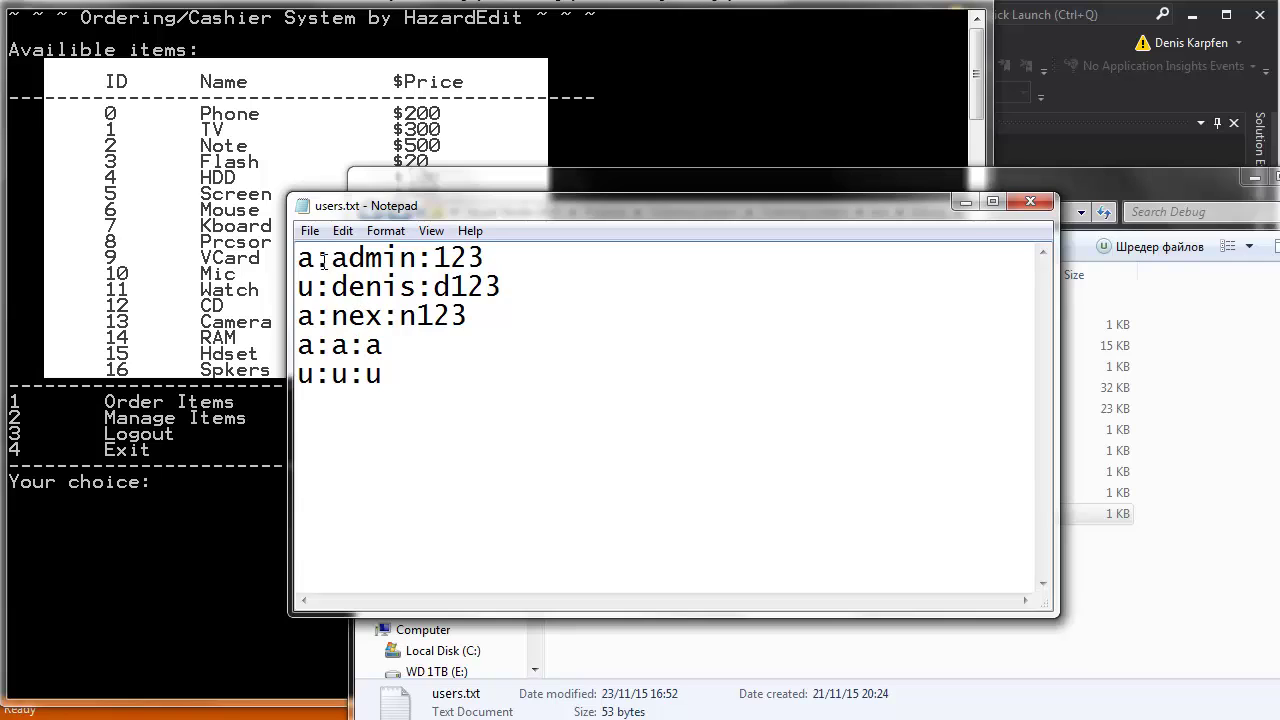
drag(414, 374, 228, 248)
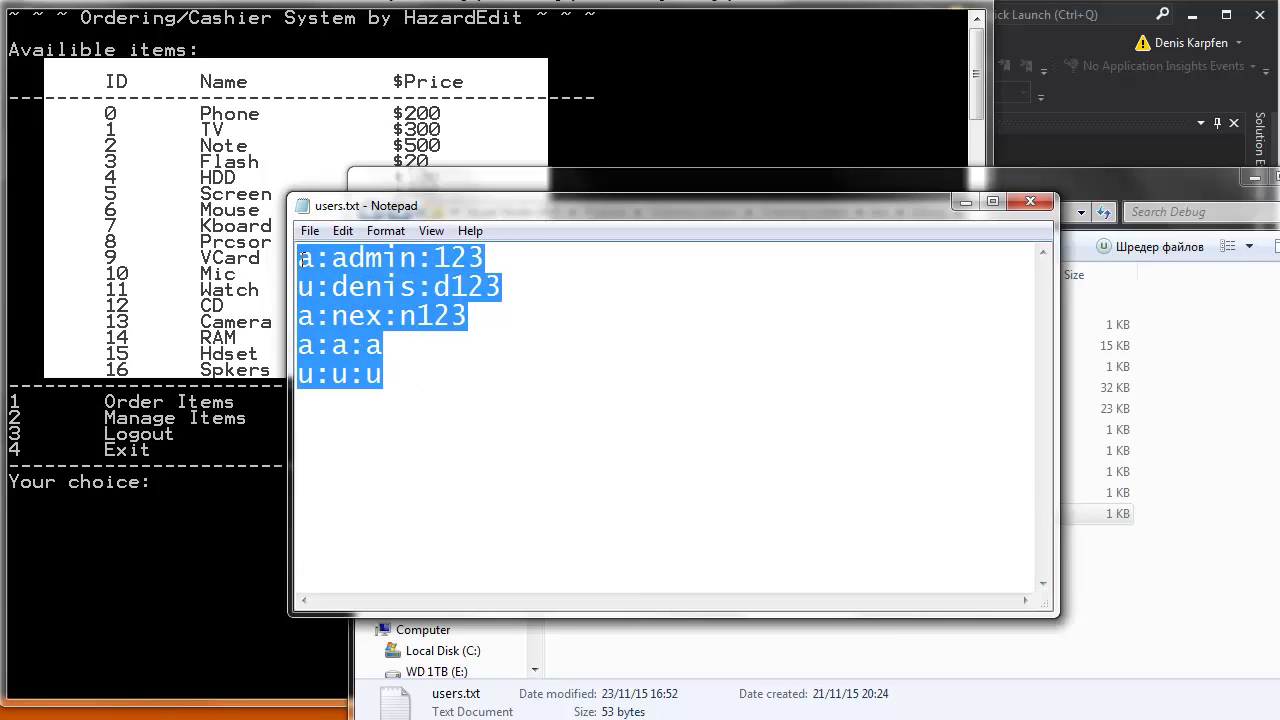
click(365, 258)
drag(488, 265, 218, 254)
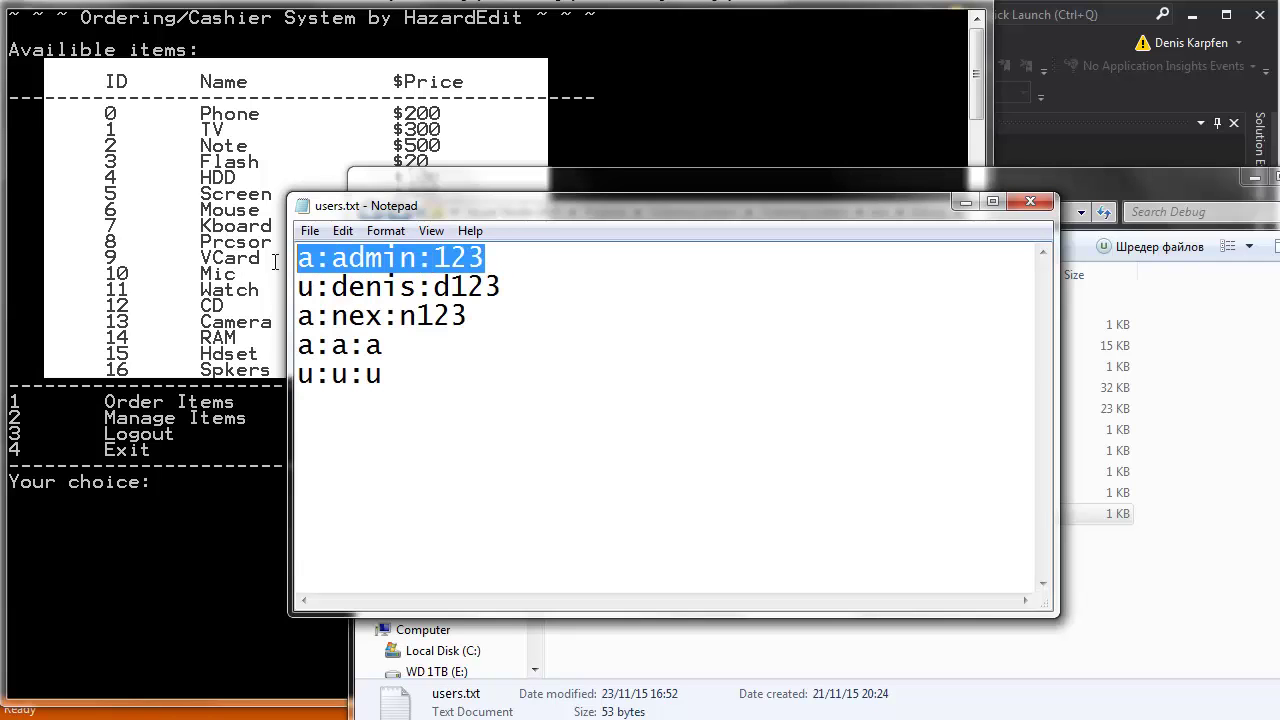
click(315, 260)
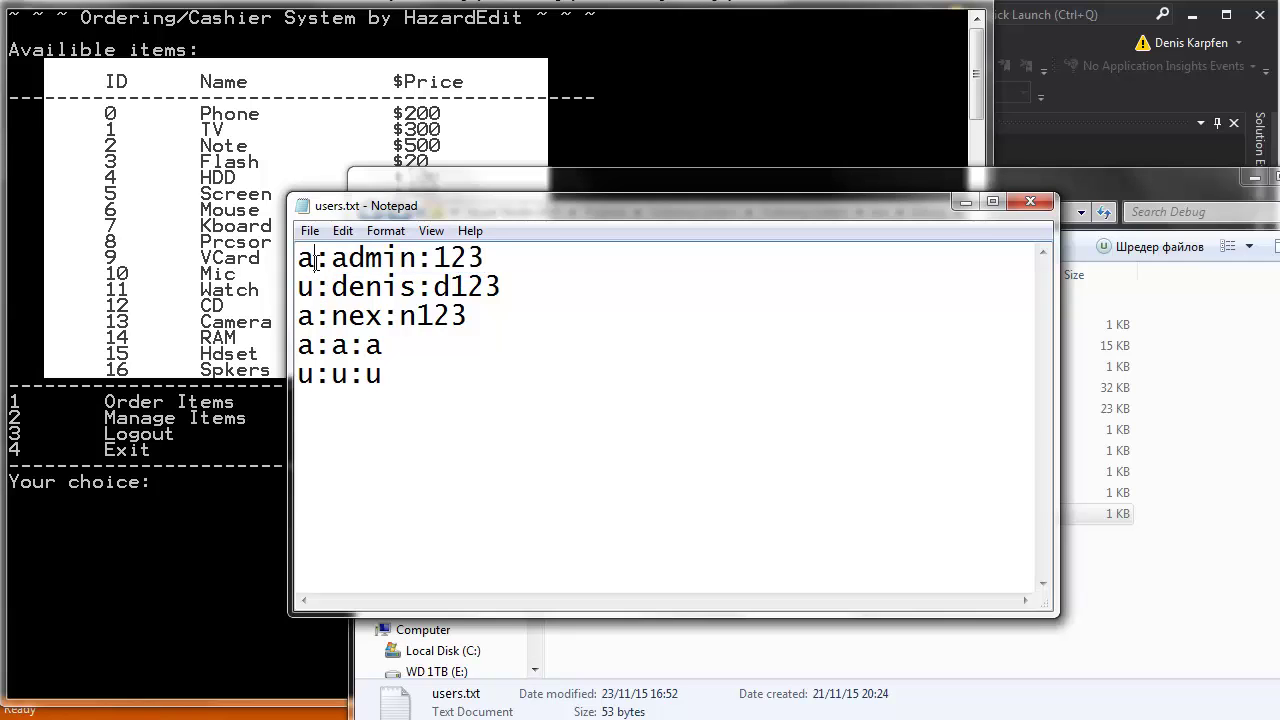
drag(381, 295, 220, 283)
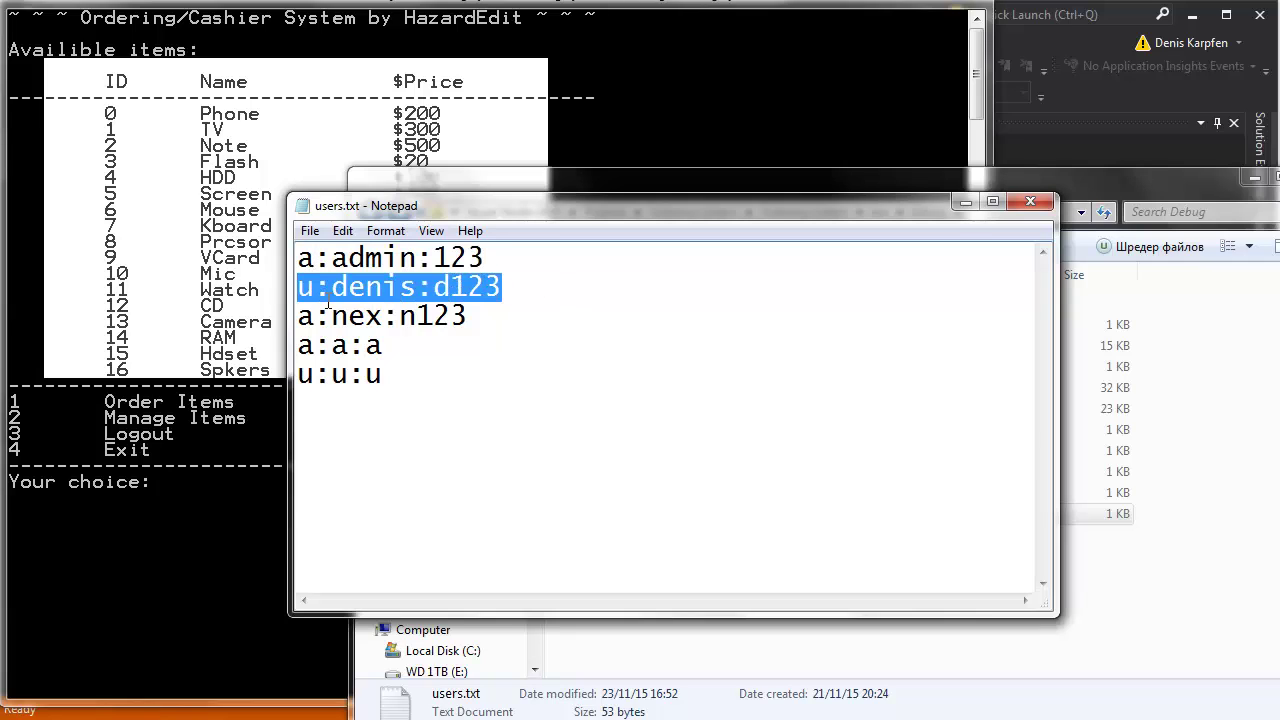
click(329, 300)
drag(316, 296, 298, 296)
click(318, 295)
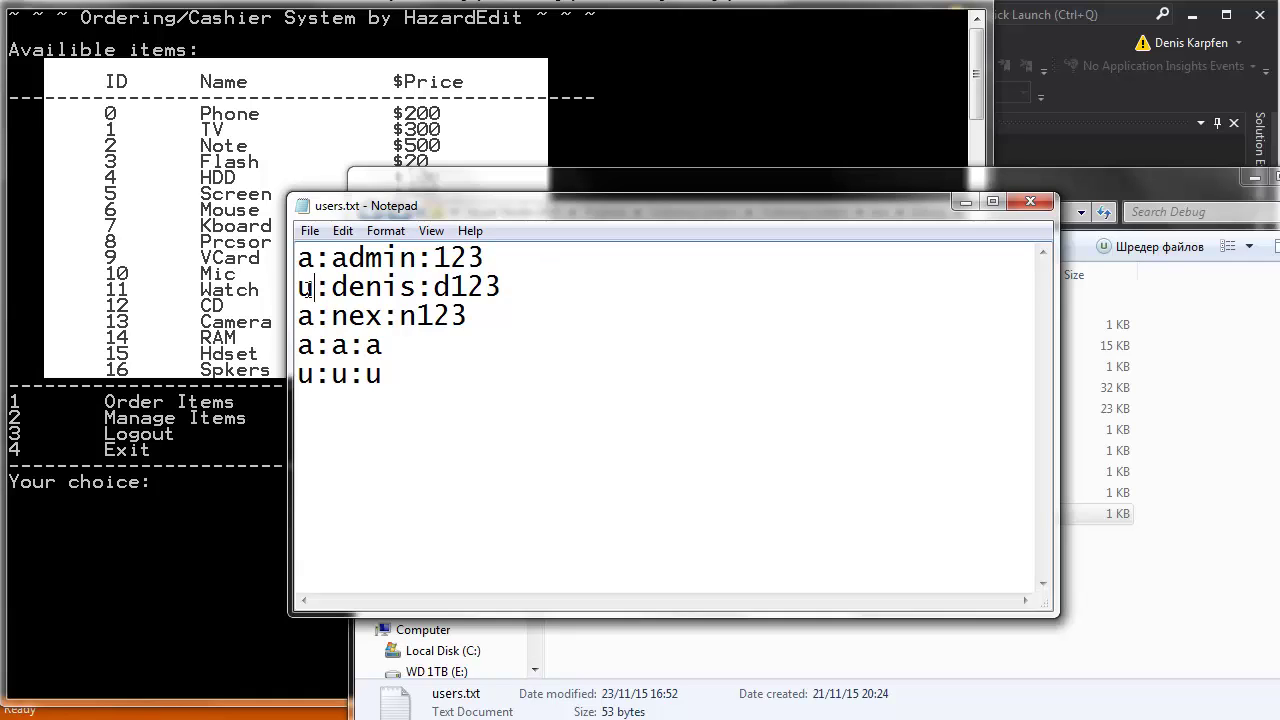
drag(306, 291, 286, 290)
click(462, 316)
drag(490, 376, 316, 290)
click(418, 310)
drag(524, 286, 178, 283)
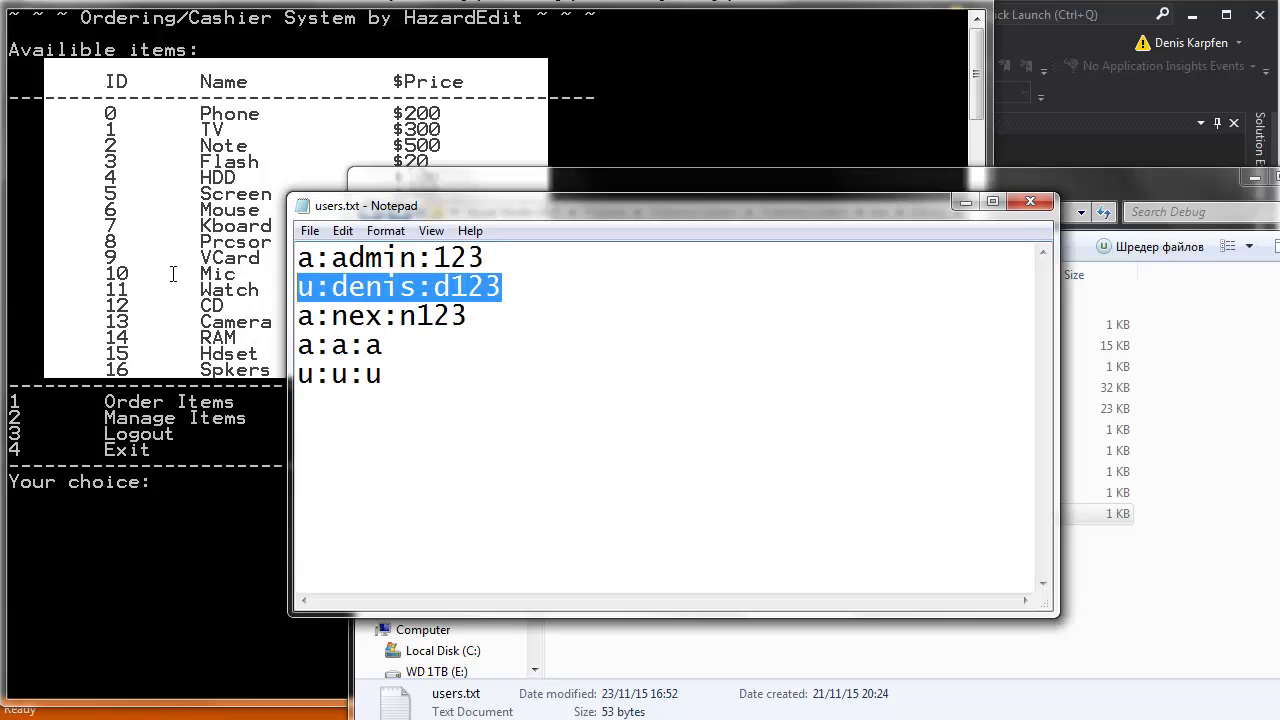
click(420, 305)
drag(542, 296, 206, 287)
click(481, 286)
drag(540, 289, 284, 287)
click(530, 289)
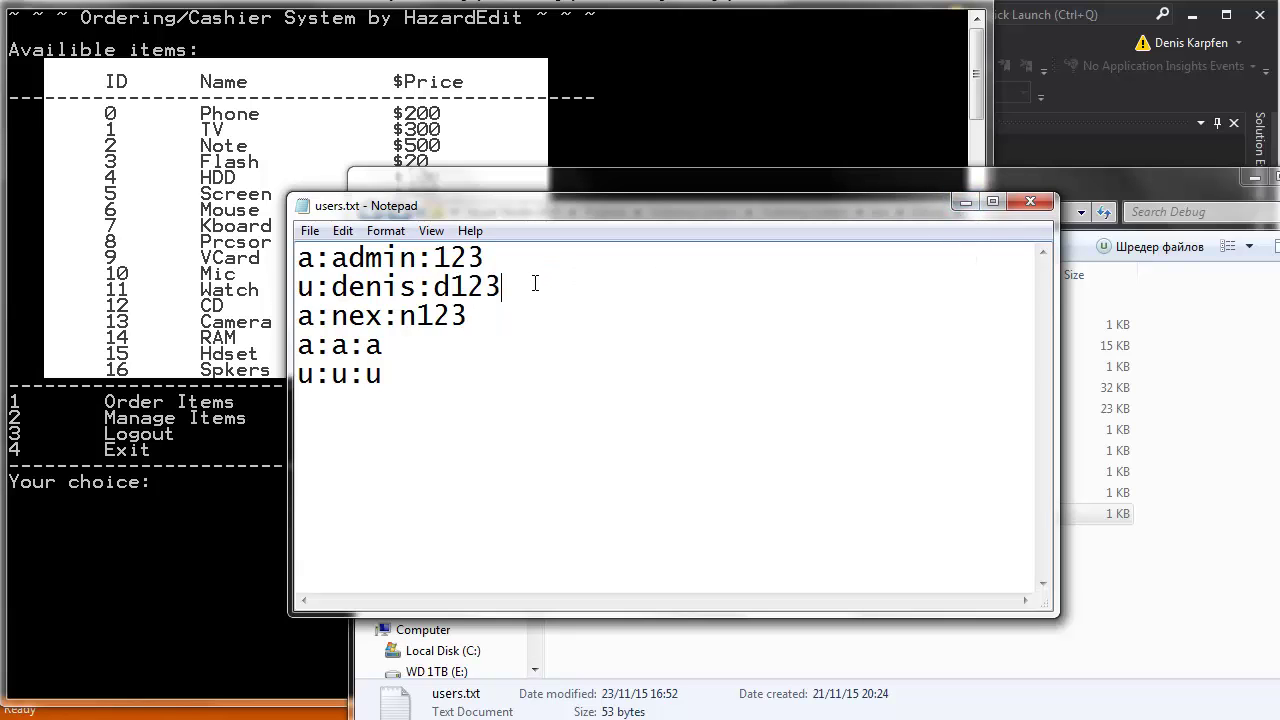
drag(526, 289, 282, 287)
drag(534, 289, 270, 283)
click(314, 322)
drag(314, 322, 522, 295)
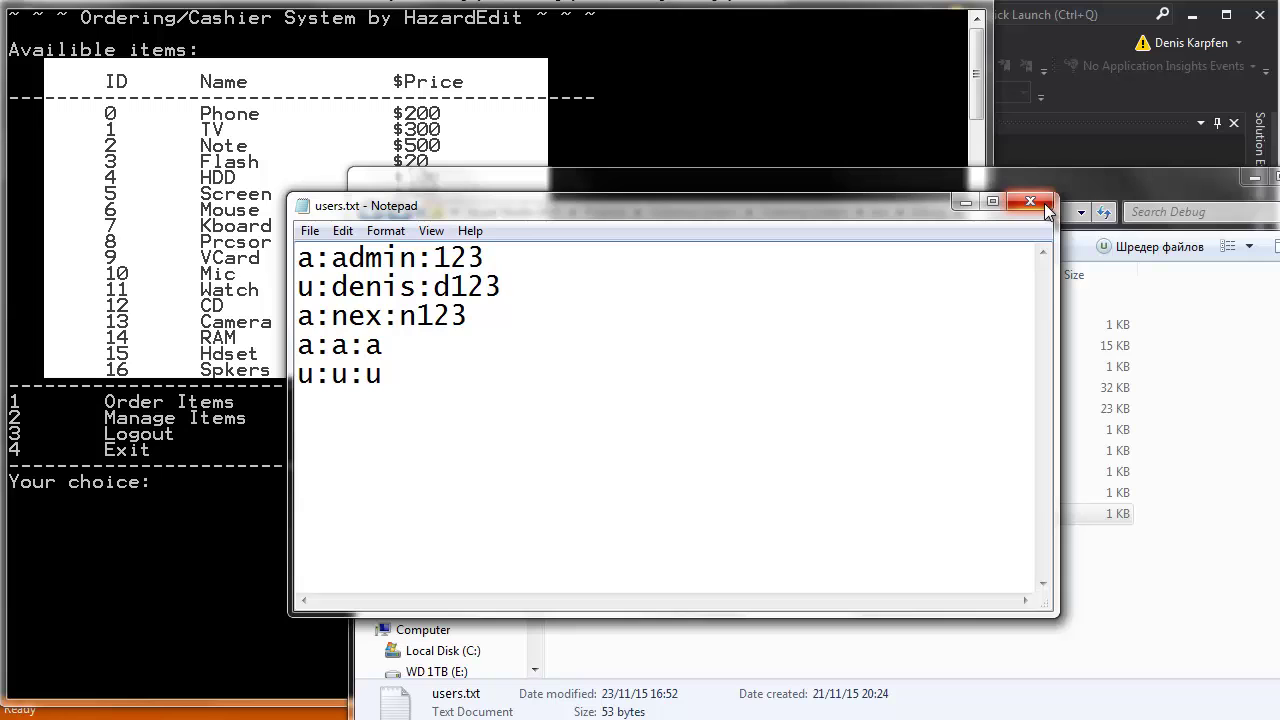
Close users.txt, open settings.txt and highlight the fee:19 and numdecsep:. lines.
click(808, 305)
click(1030, 202)
double_click(630, 493)
drag(400, 258, 366, 258)
click(469, 290)
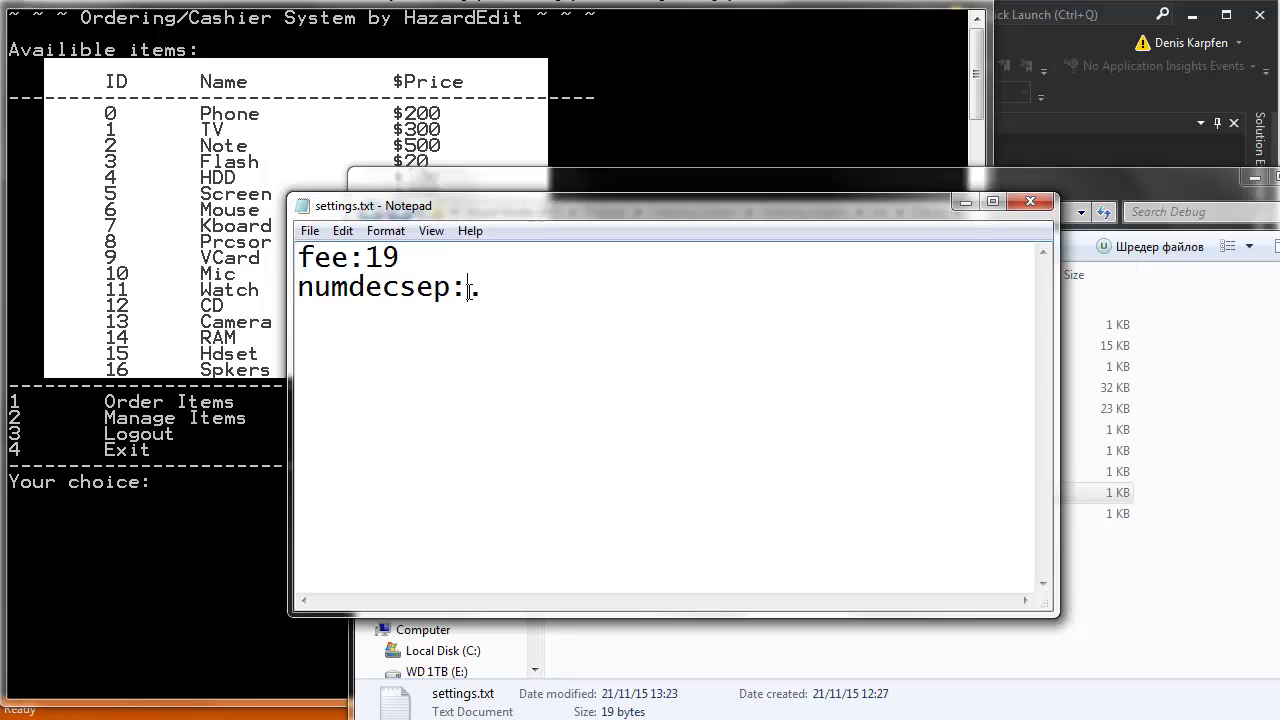
drag(532, 293, 276, 257)
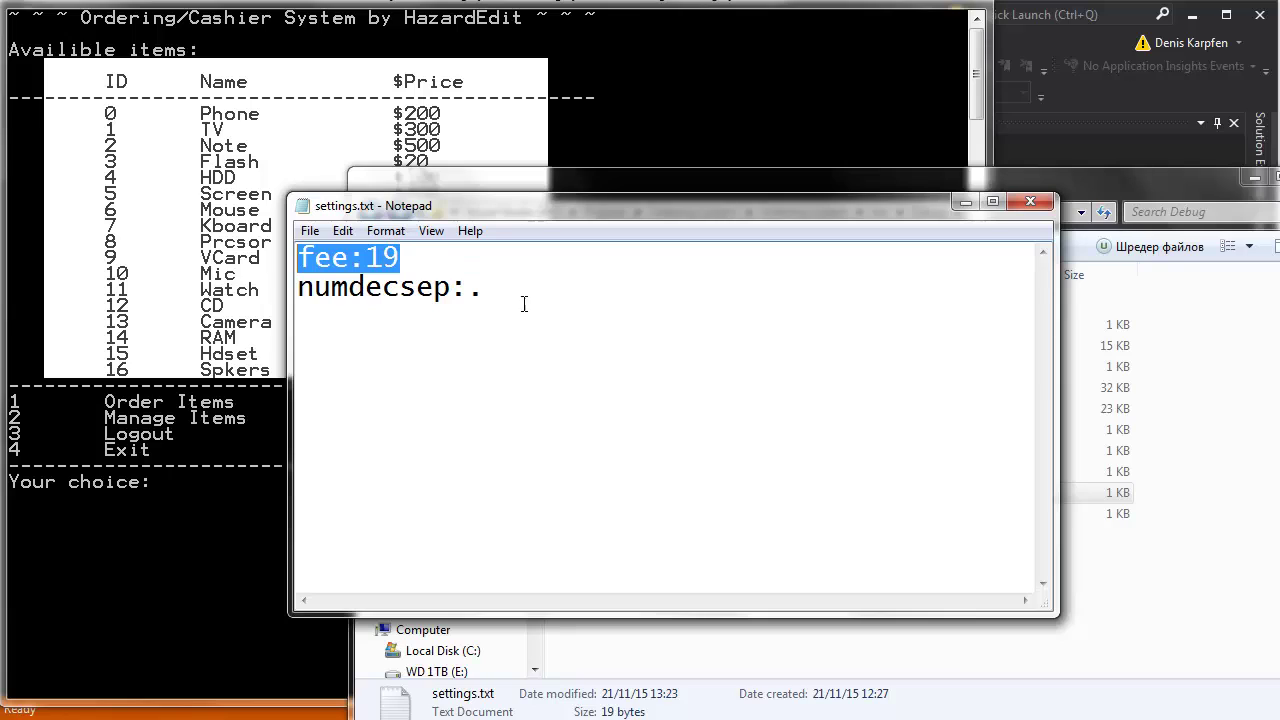
drag(552, 290, 257, 305)
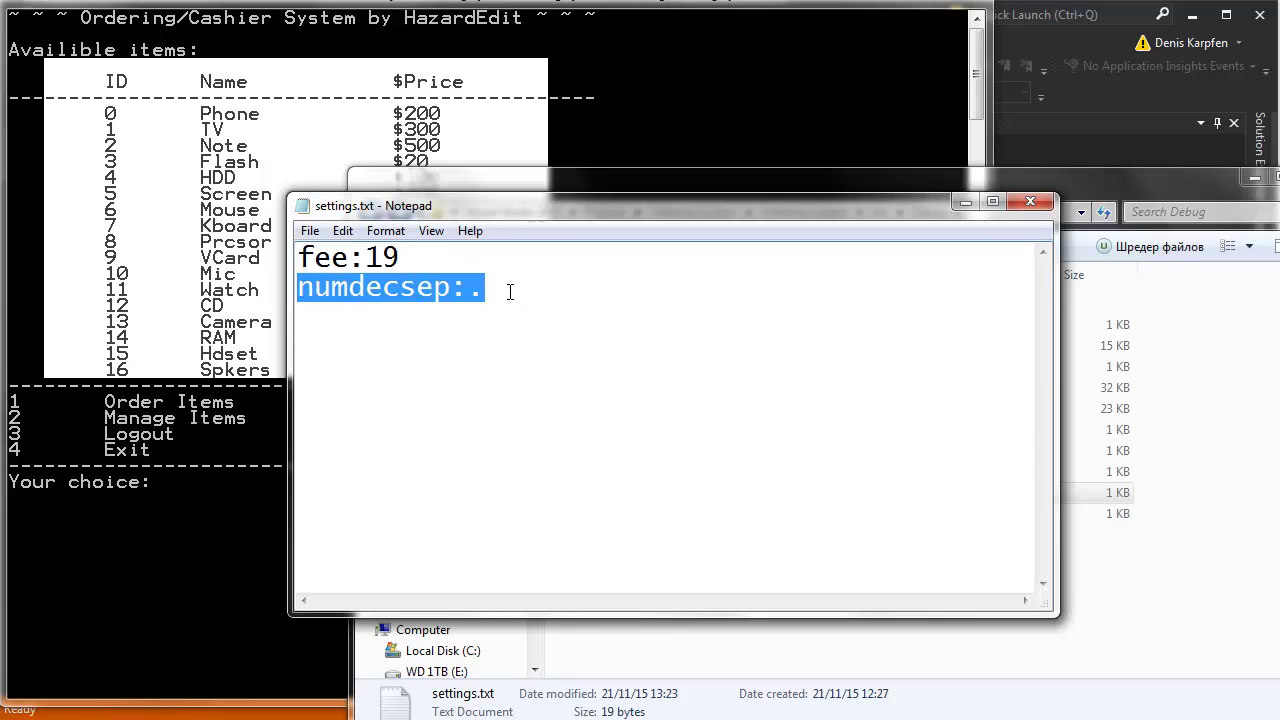
Try replacing the '.' decimal separator with ',', undo it both times, and minimize Notepad.
click(271, 321)
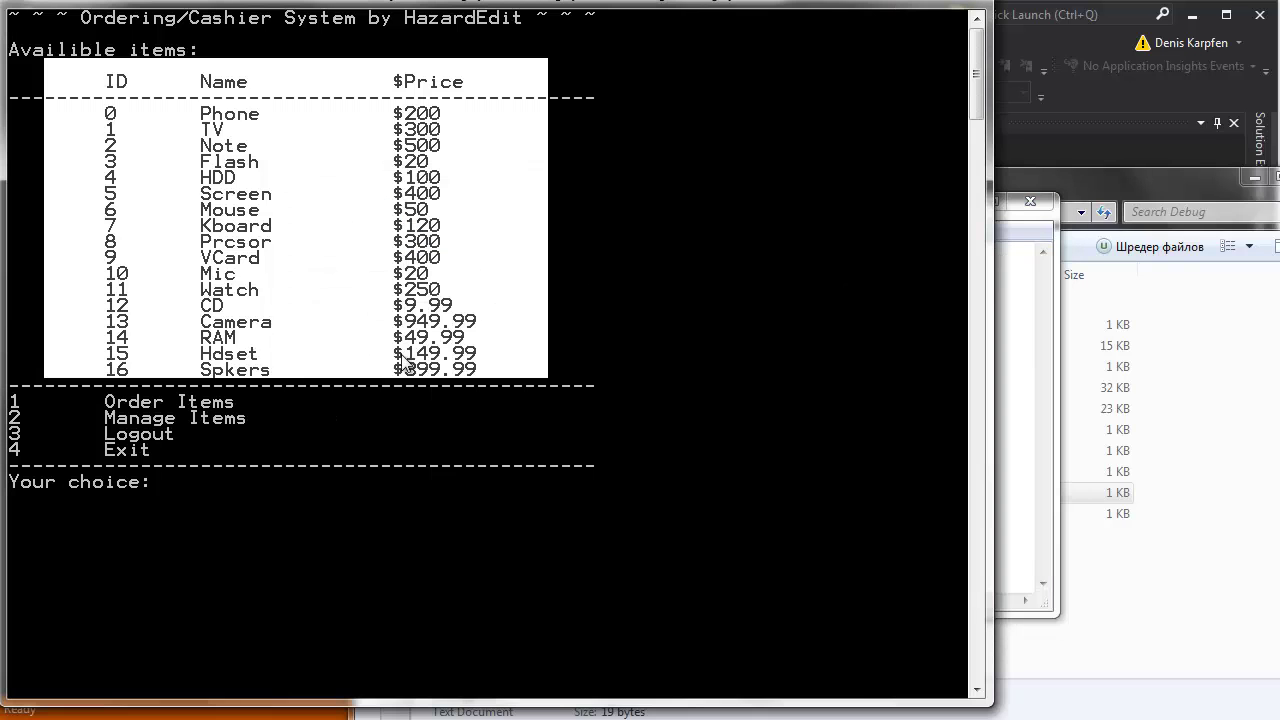
click(1010, 385)
key(shift+Left)
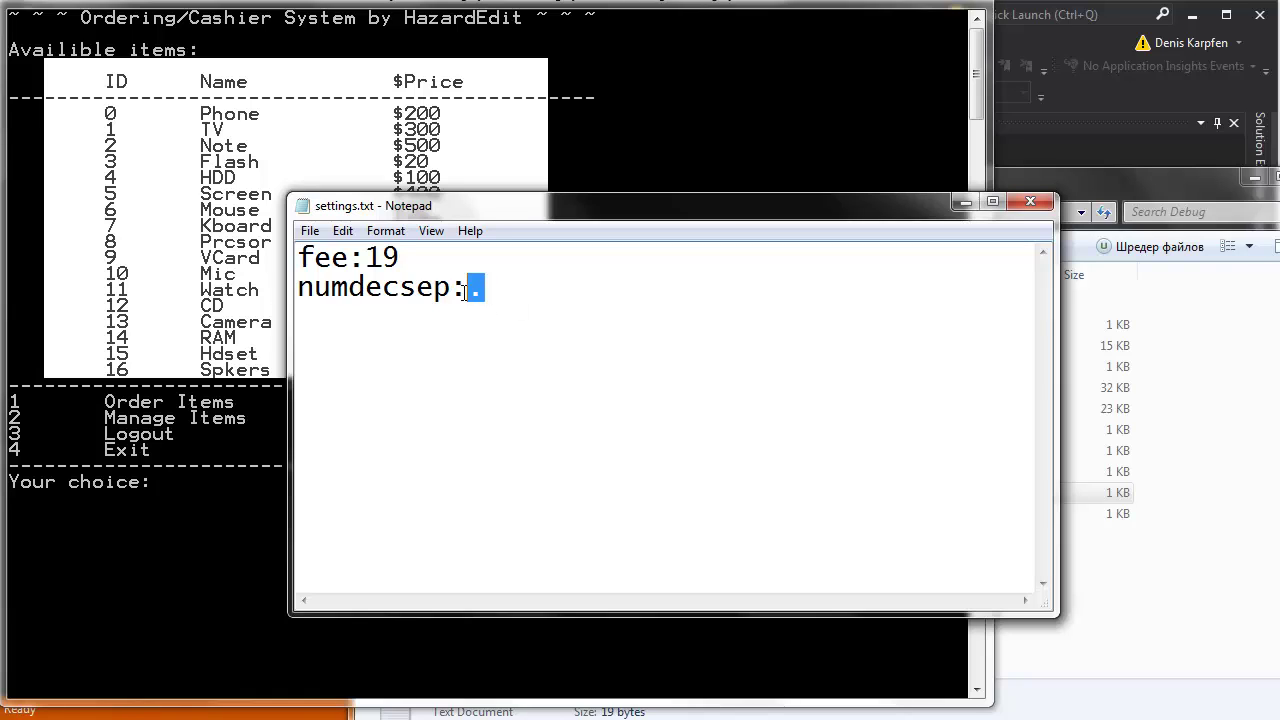
text(,)
key(ctrl+z)
text(,)
key(ctrl+z)
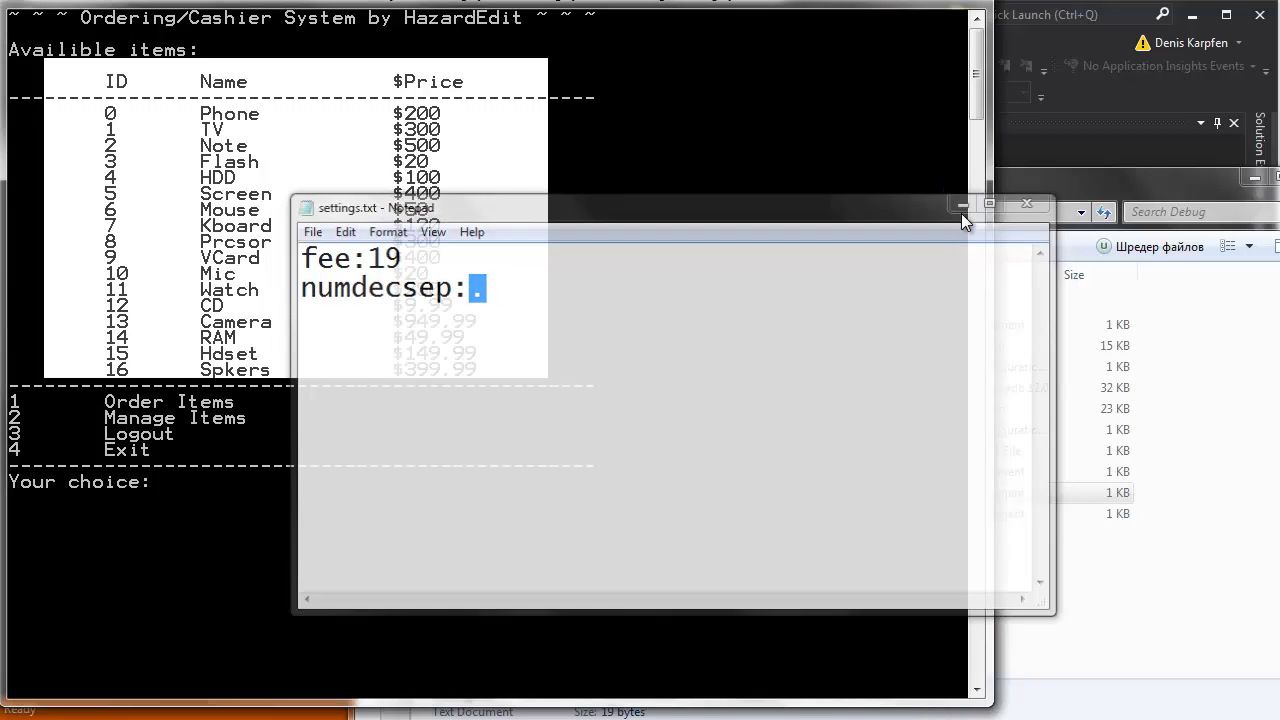
click(964, 204)
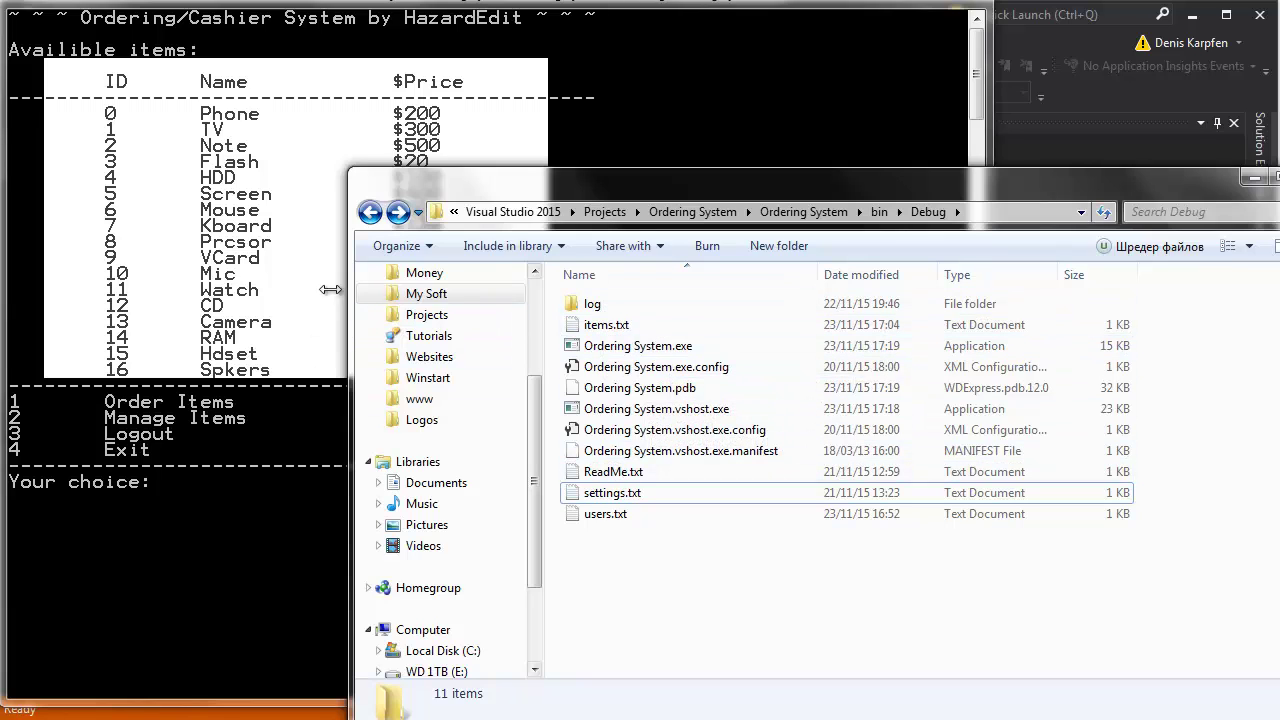
Bring the cashier console forward and clear its earlier text marking.
click(233, 168)
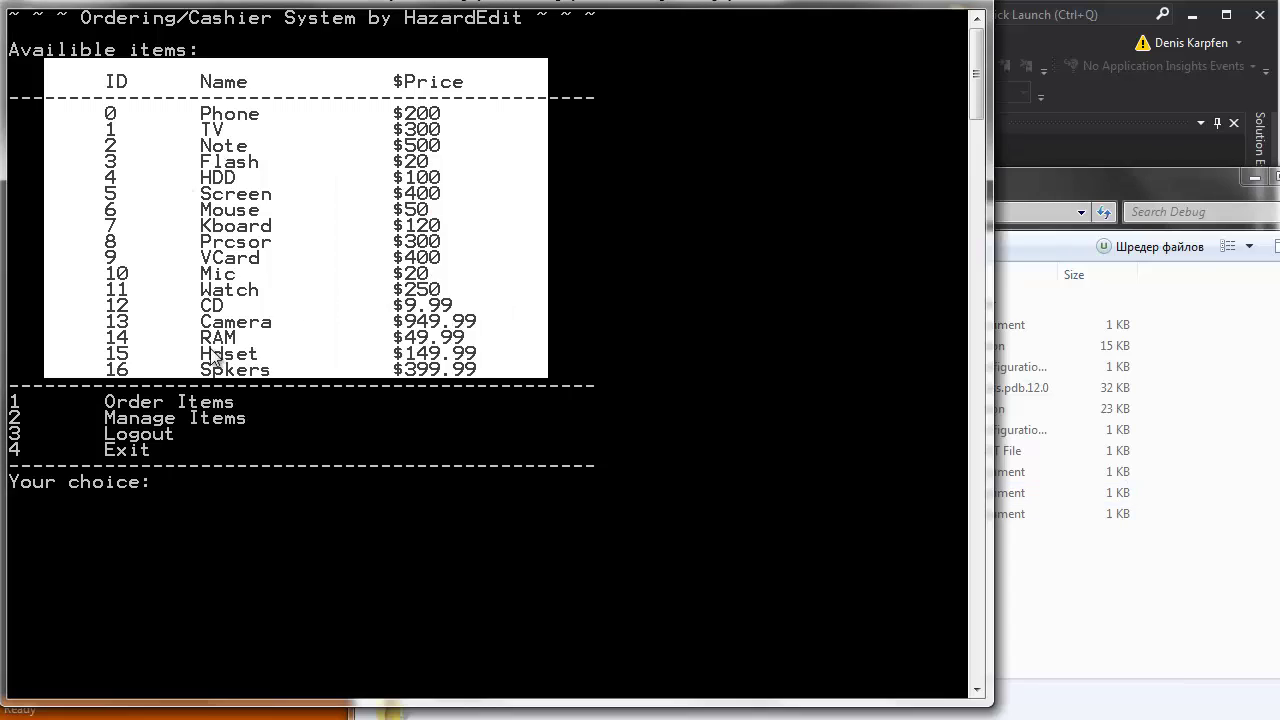
click(278, 372)
drag(205, 404, 277, 428)
click(278, 420)
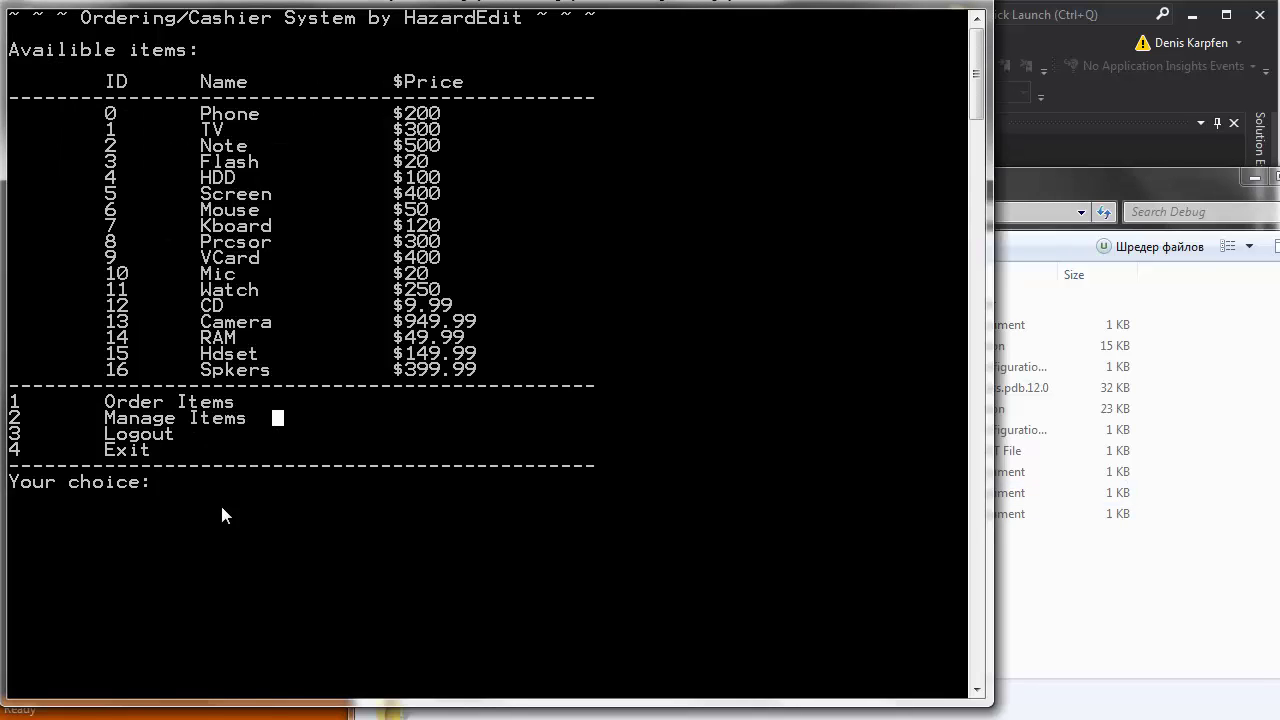
Choose item management with 1 and delete item 0, Phone, using 'd 0'.
click(206, 482)
text(1)
key(Return)
text(a name price: a)
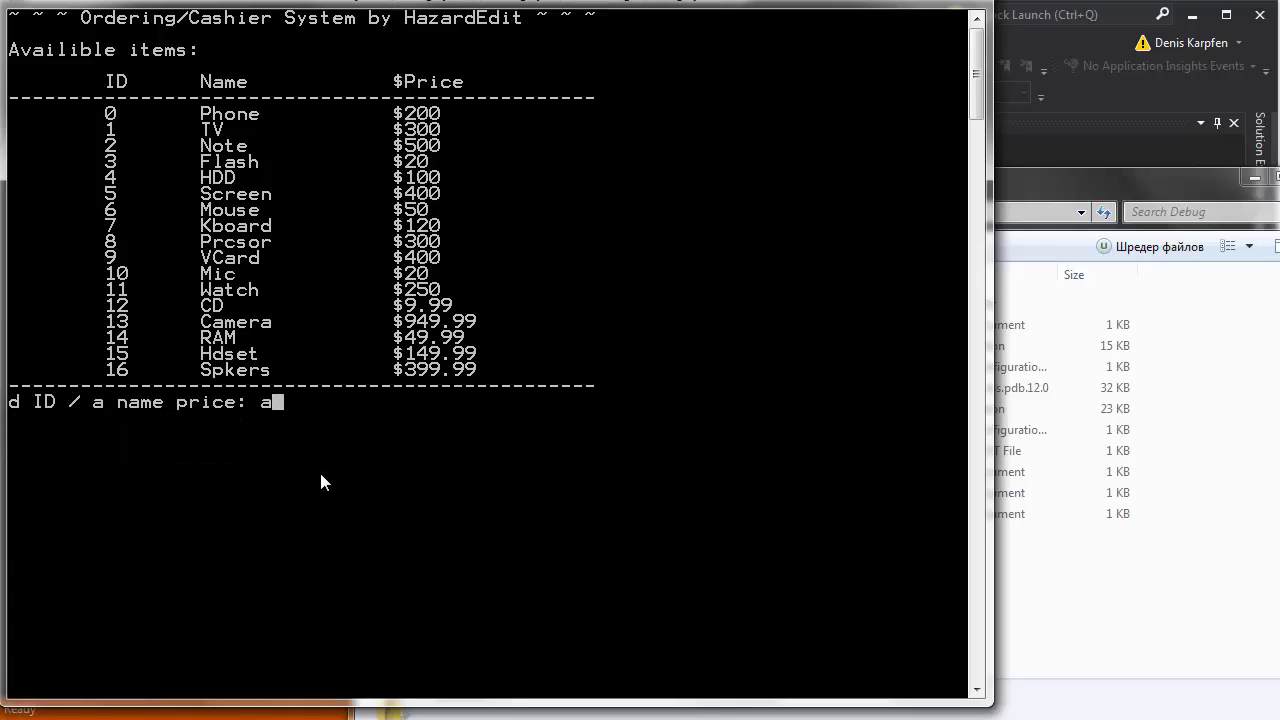
key(BackSpace)
text(d)
text(0)
key(Return)
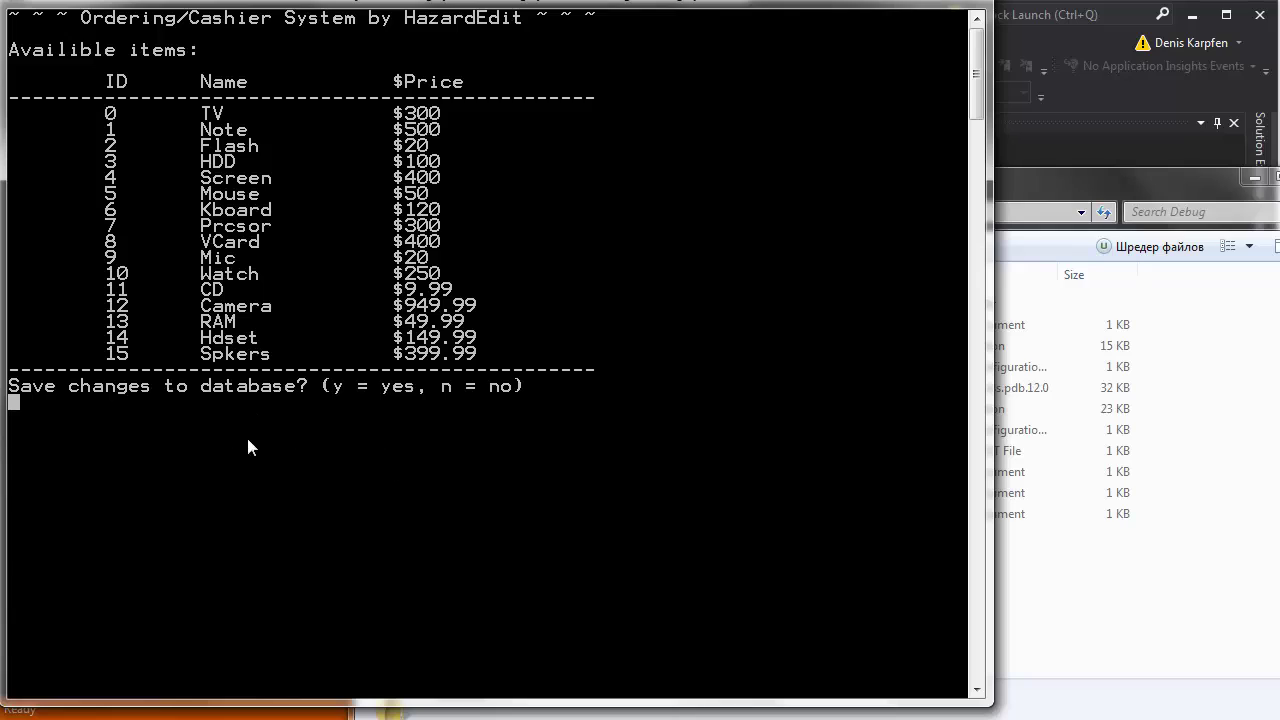
Save the Phone deletion to the database and return to item management.
text(y)
key(Return)
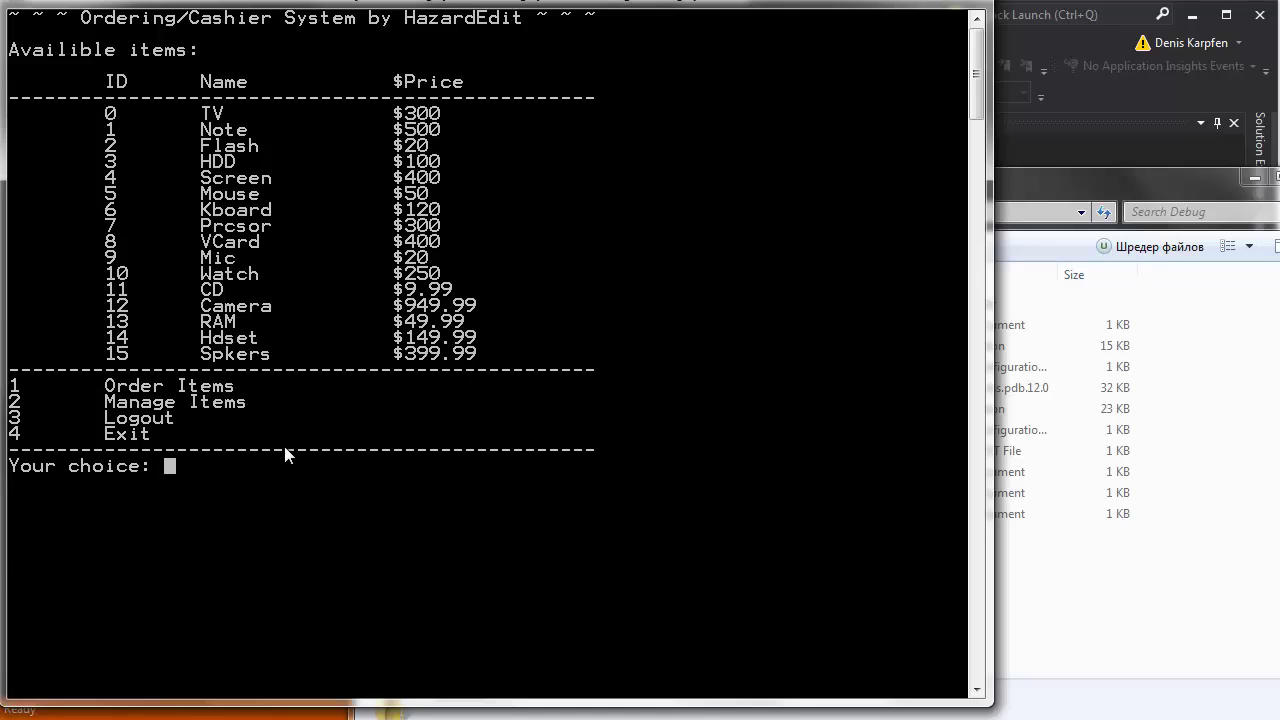
text(2)
key(Return)
Add Phone at $299.99 as item 16, save it, and begin a new order.
text(a Phone)
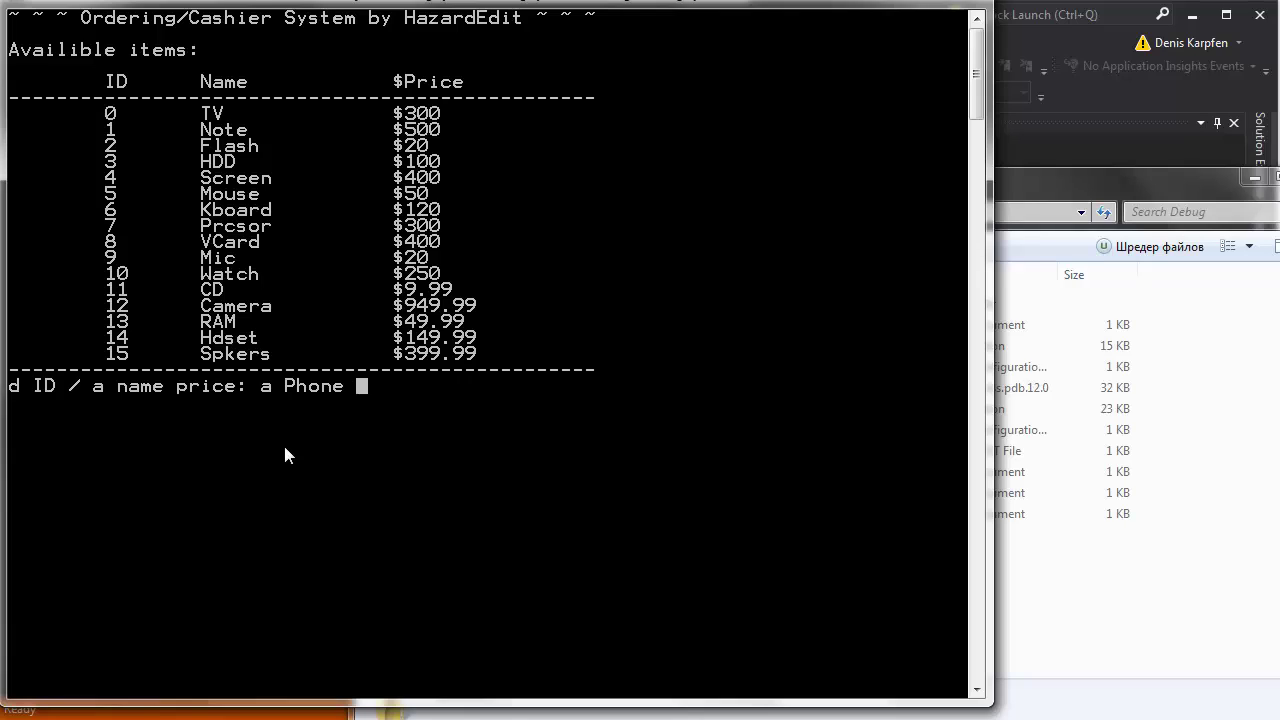
text(299)
text(,.)
text(.99)
key(Return)
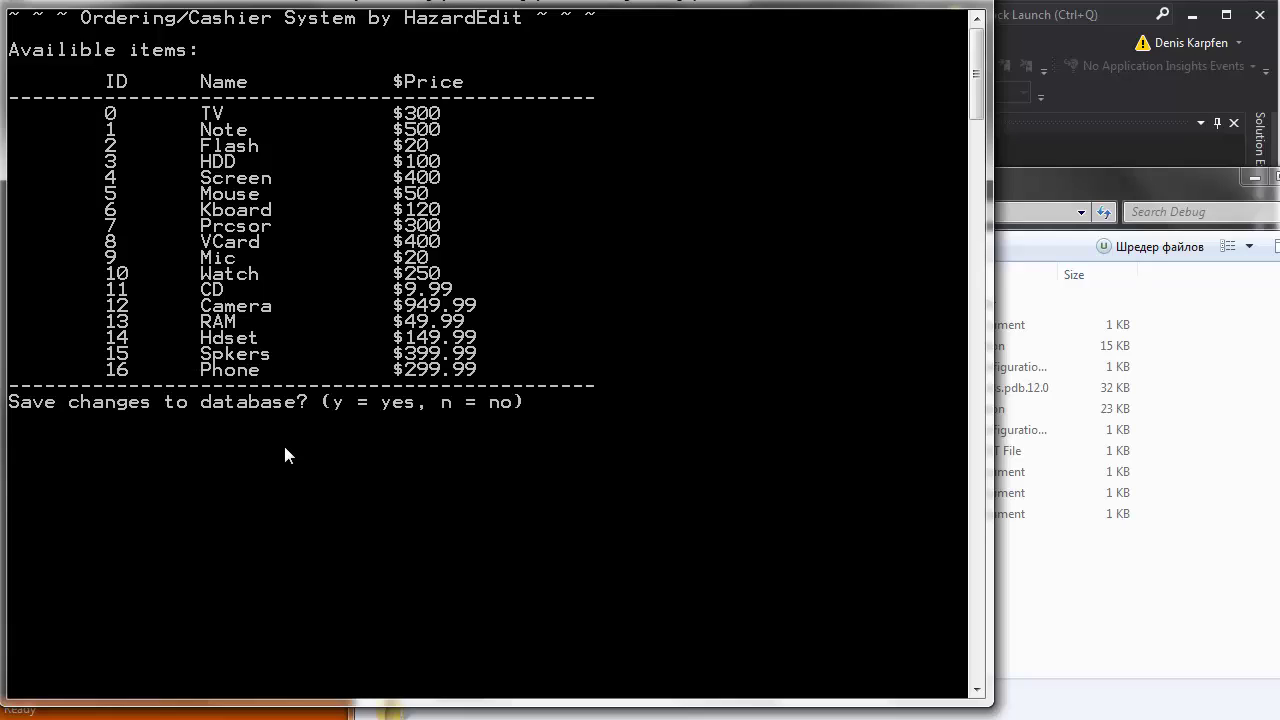
text(y)
key(Return)
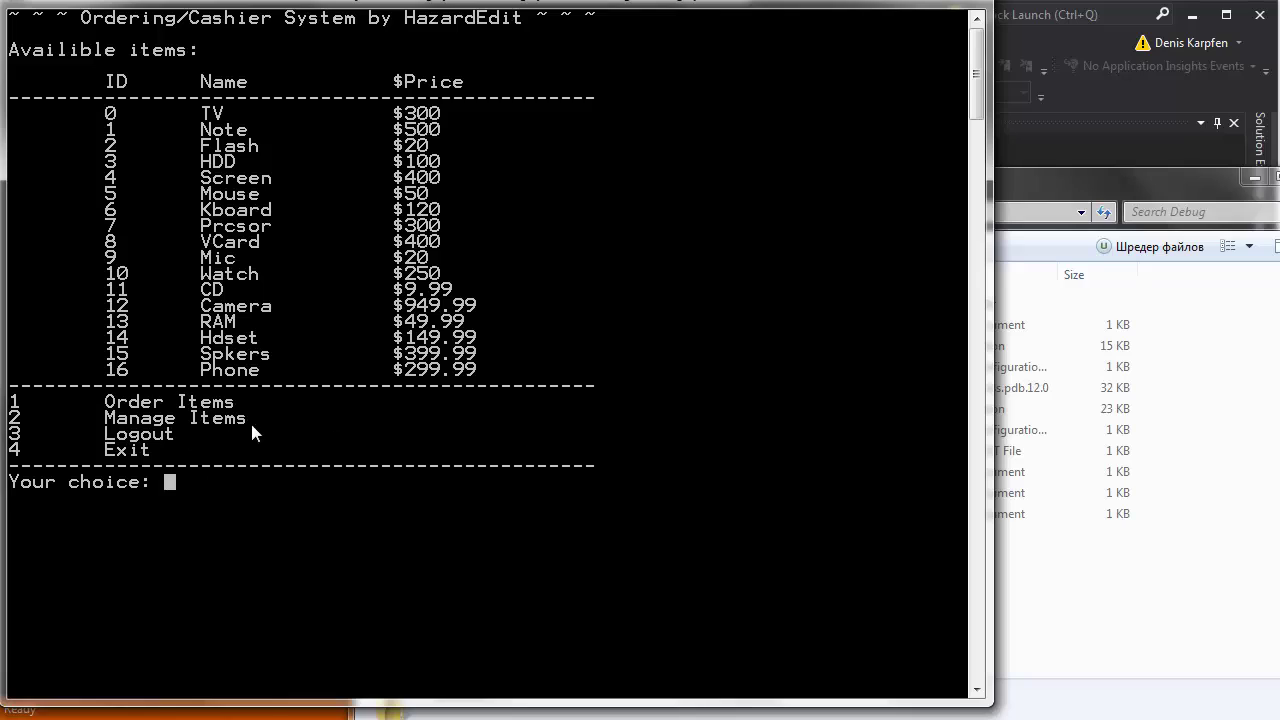
text(1)
key(Return)
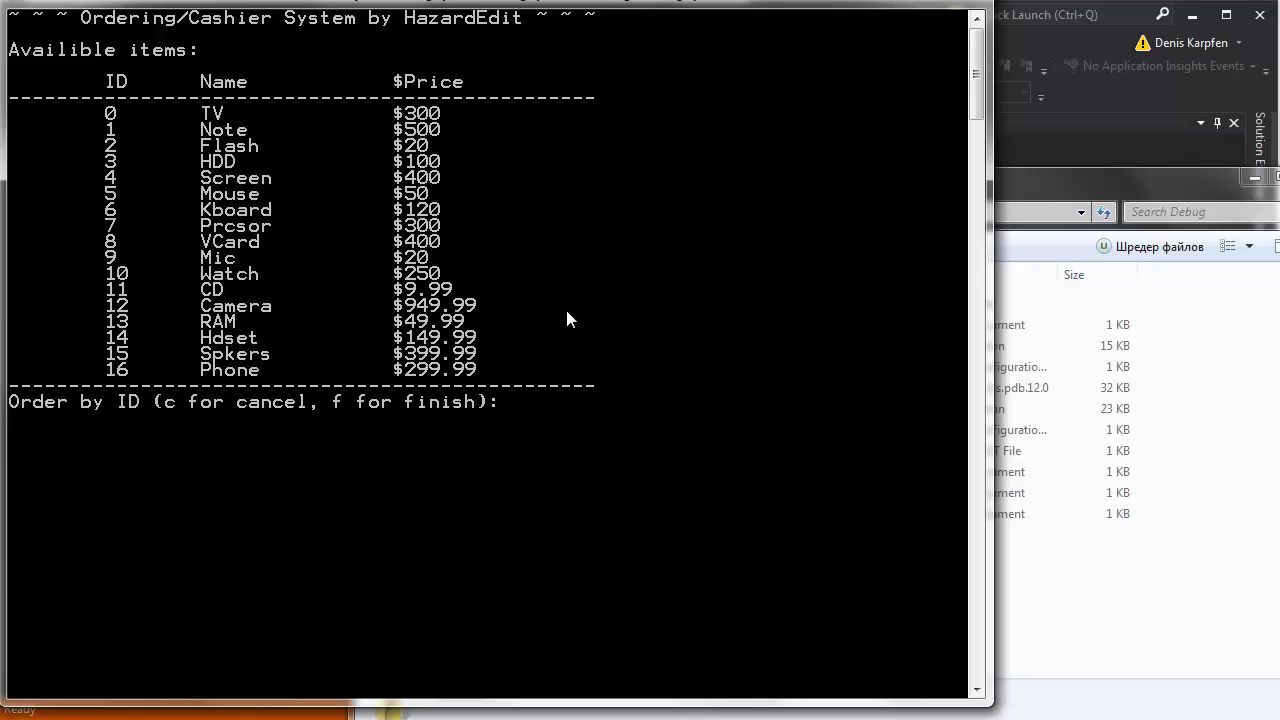
Add TV (ID 0), two Mics (ID 9) and two CDs (ID 11) to the order.
text(0)
key(Return)
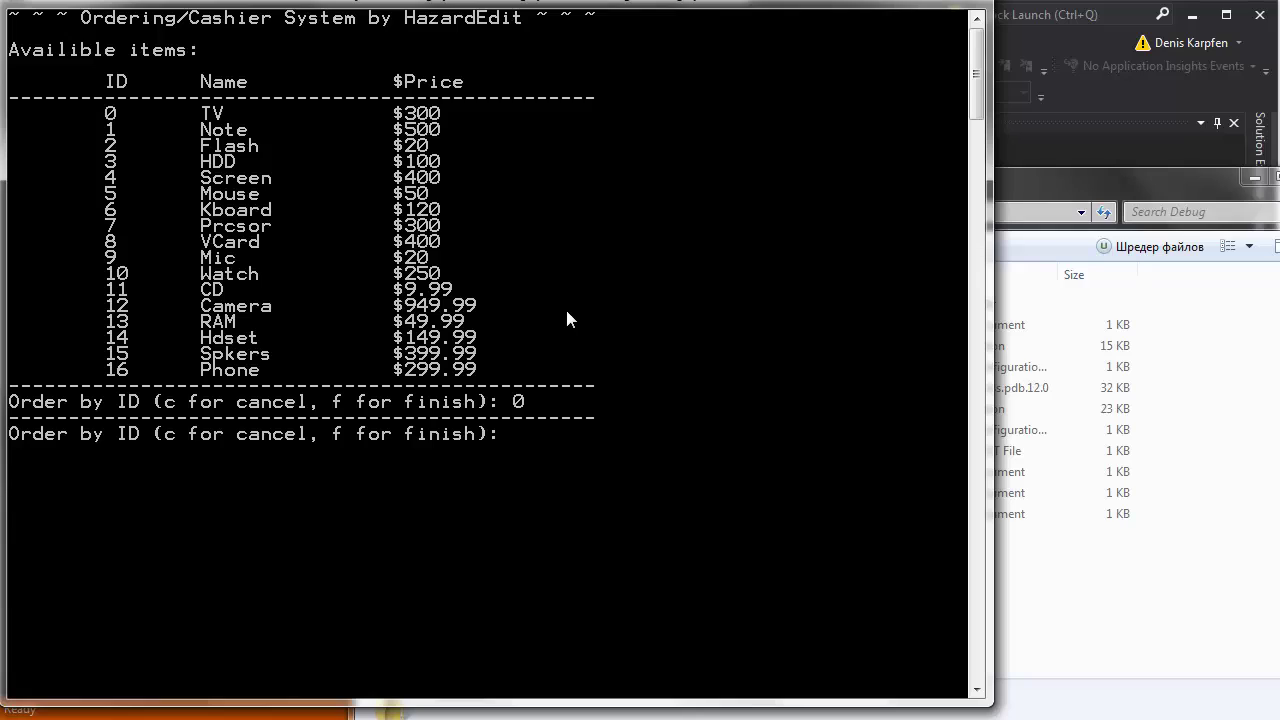
text(9)
key(Return)
text(9)
key(Return)
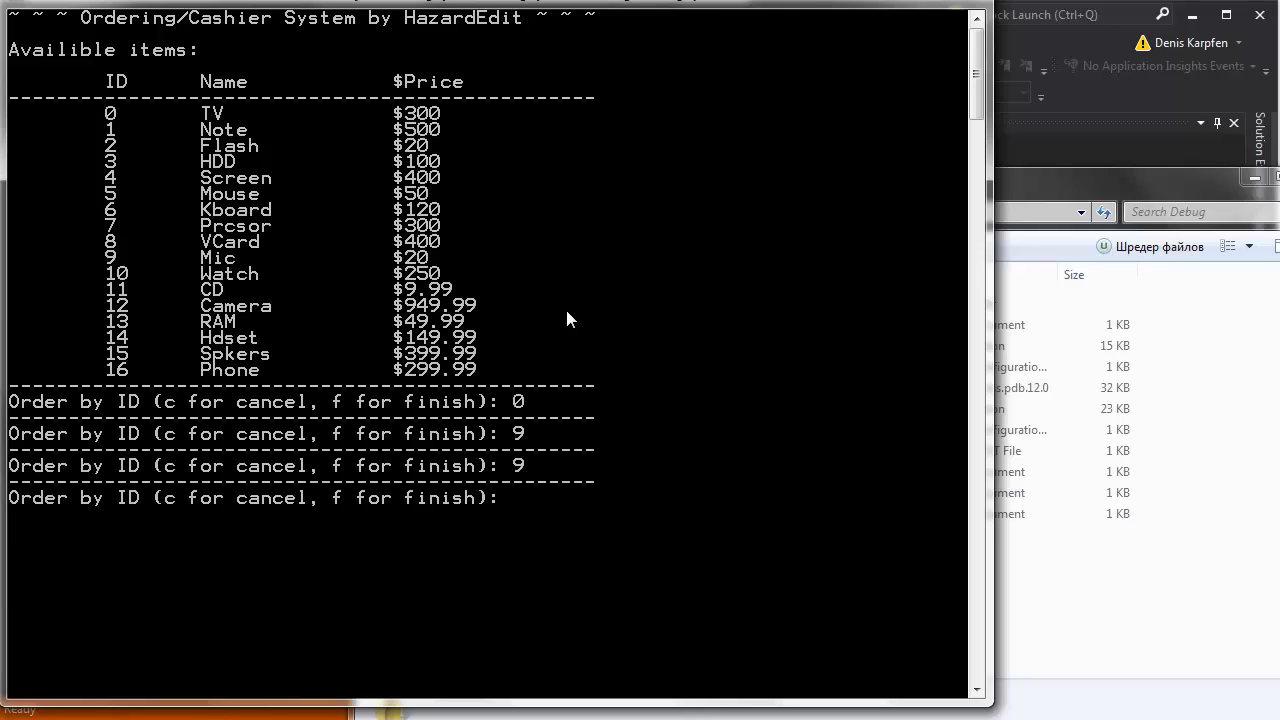
text(11)
key(Return)
text(11)
key(Return)
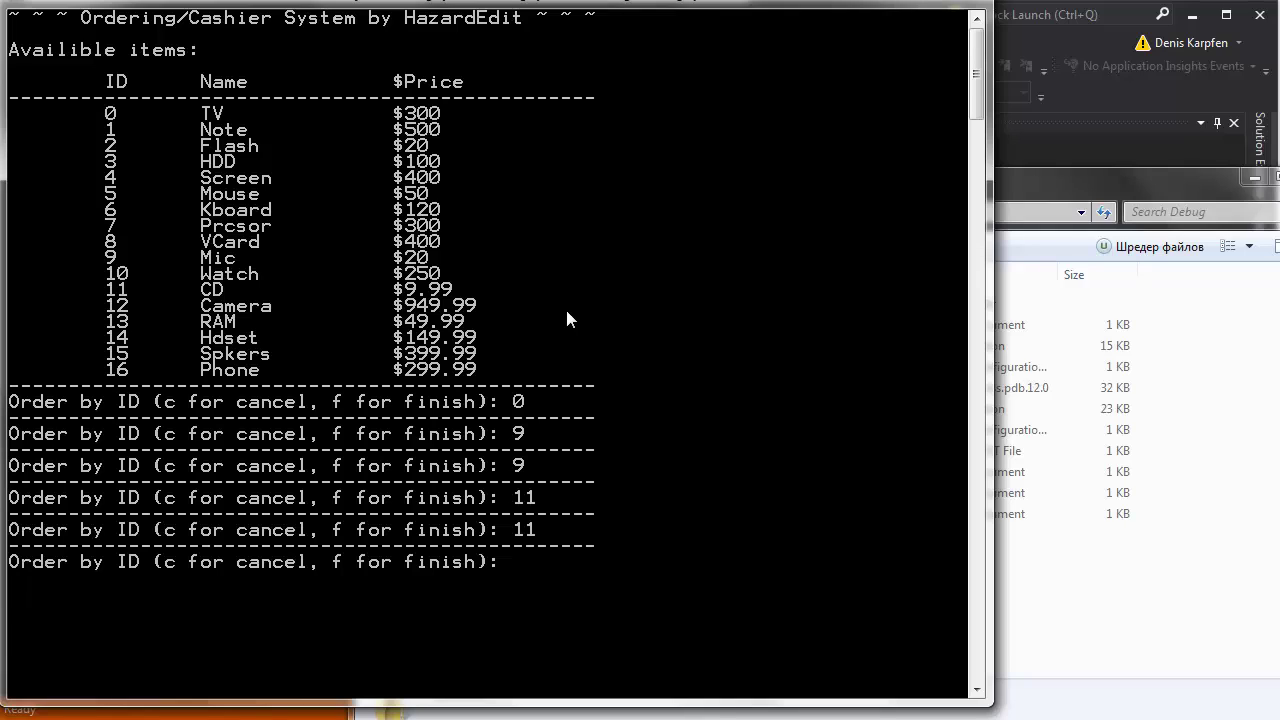
Add Phone (16), Spkers (15), Hdset (14), Camera (12) and Mouse (5), then finish with f.
text(16)
key(Return)
text(15)
key(Return)
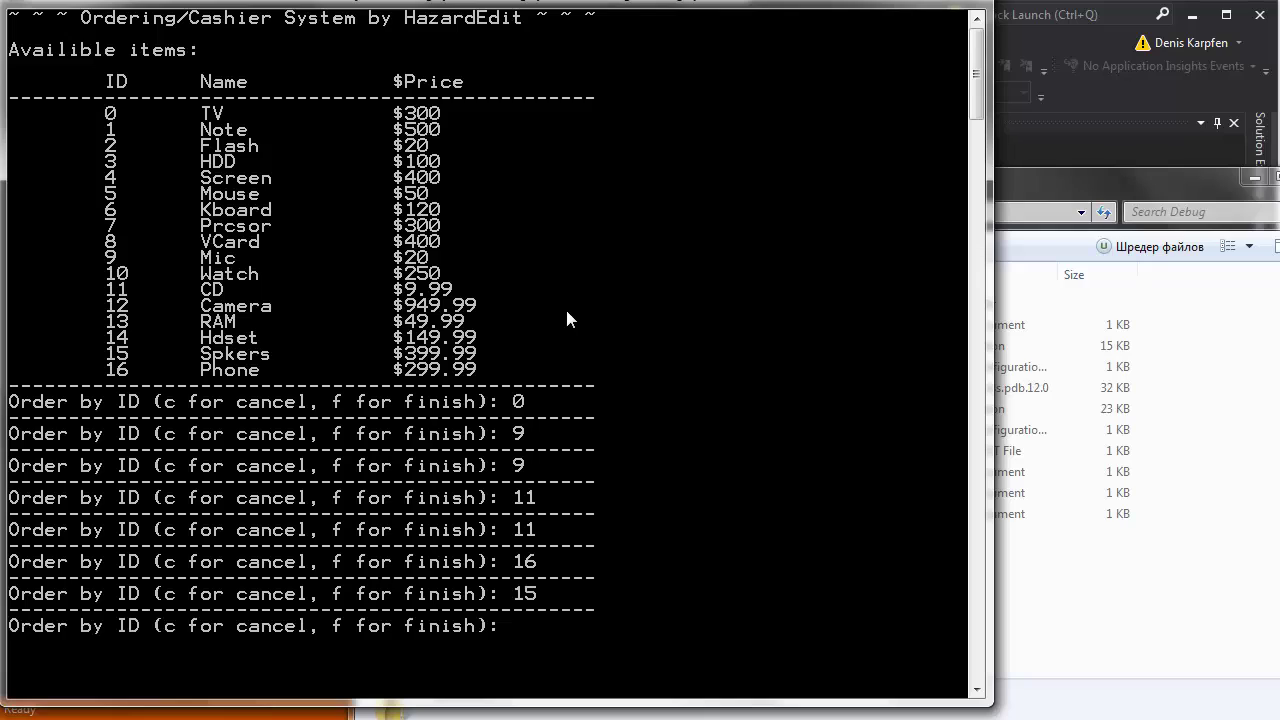
text(14)
key(Return)
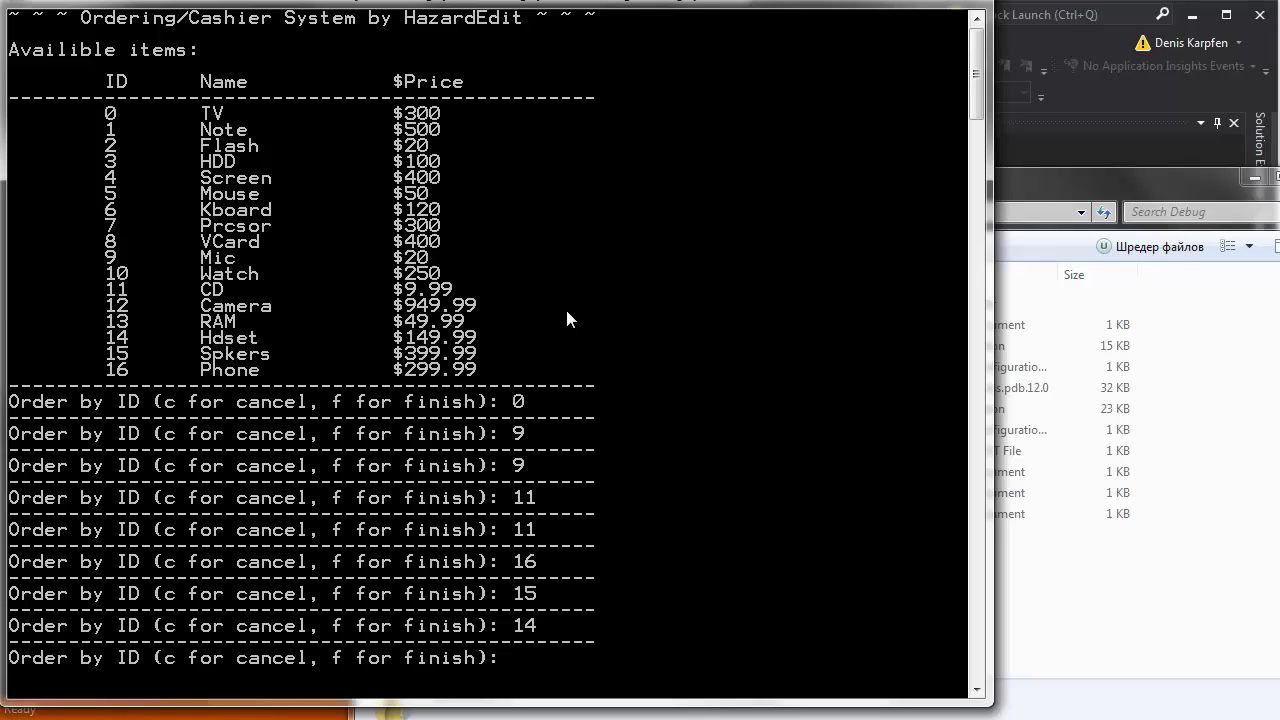
text(12)
key(Return)
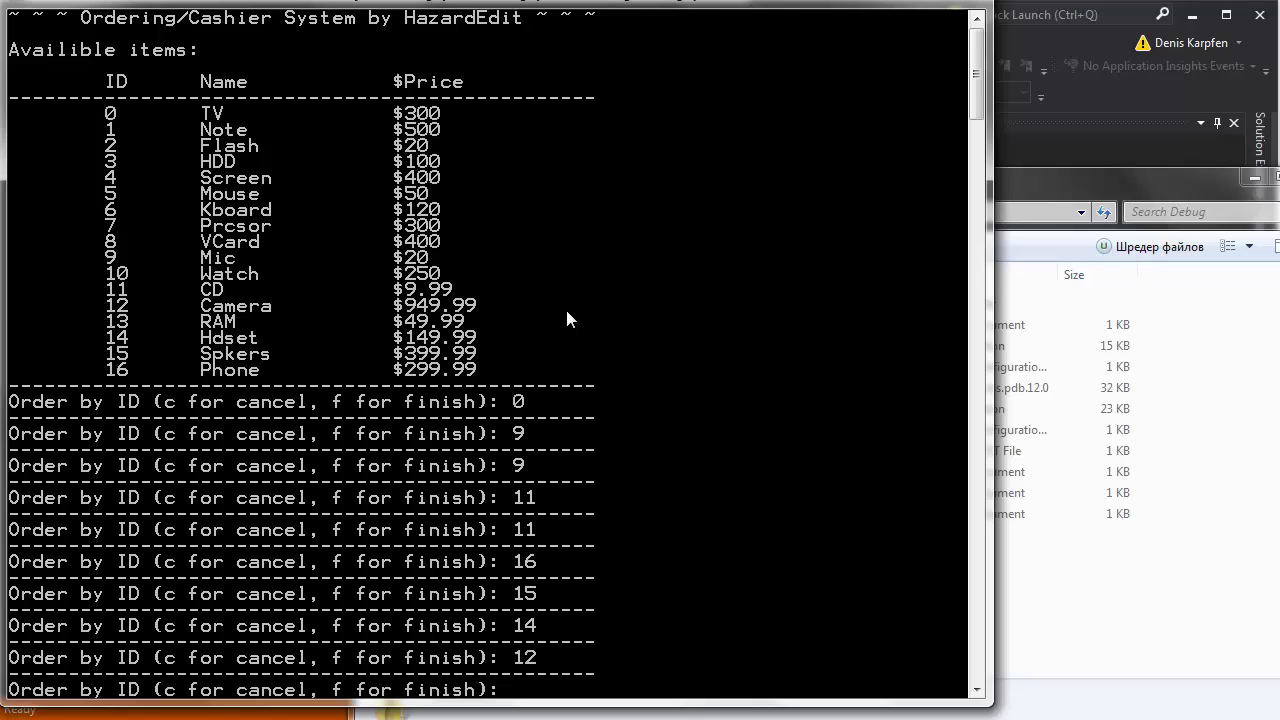
text(5)
key(Return)
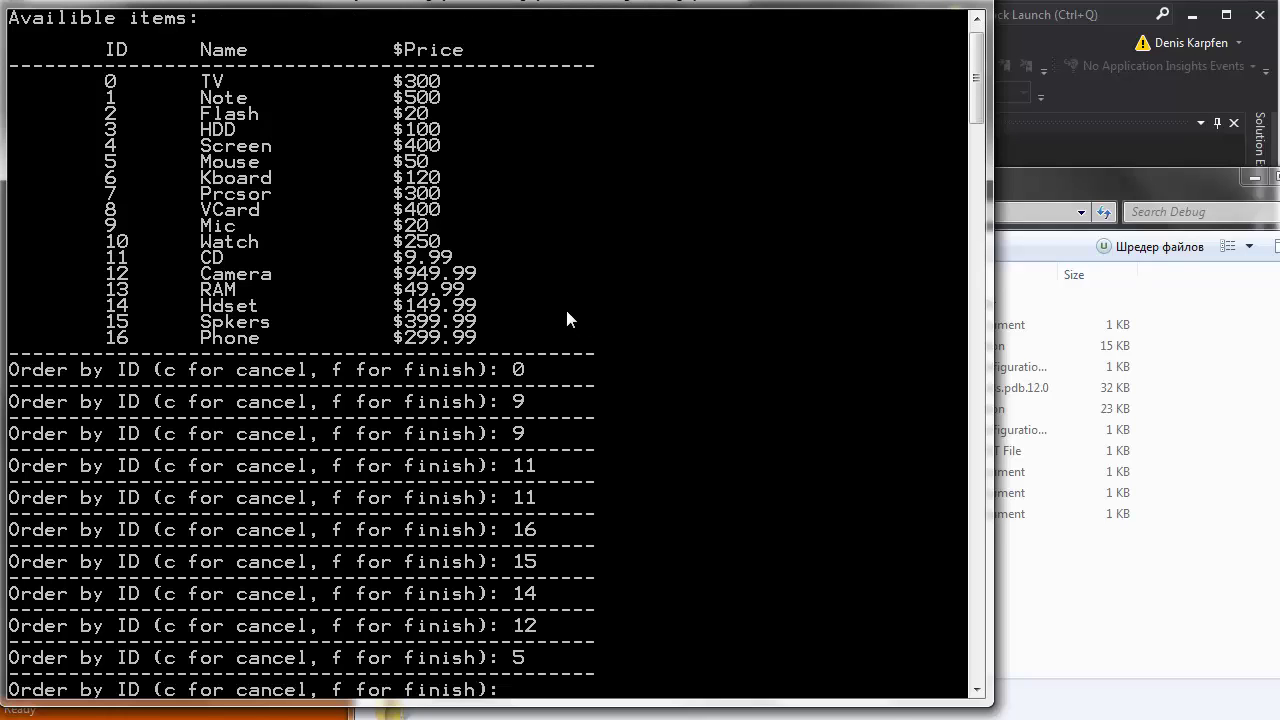
text(f)
key(Return)
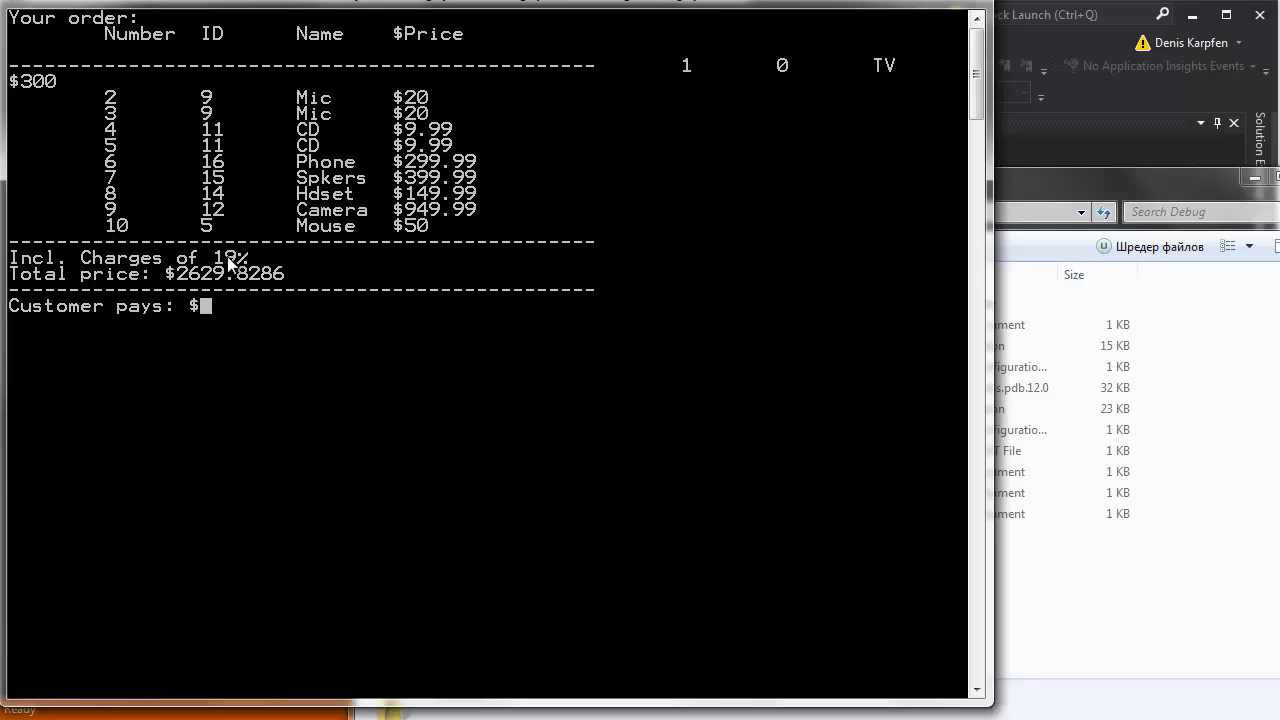
Mark the order's first line and its Number, ID and price columns in the console.
right_click(205, 2)
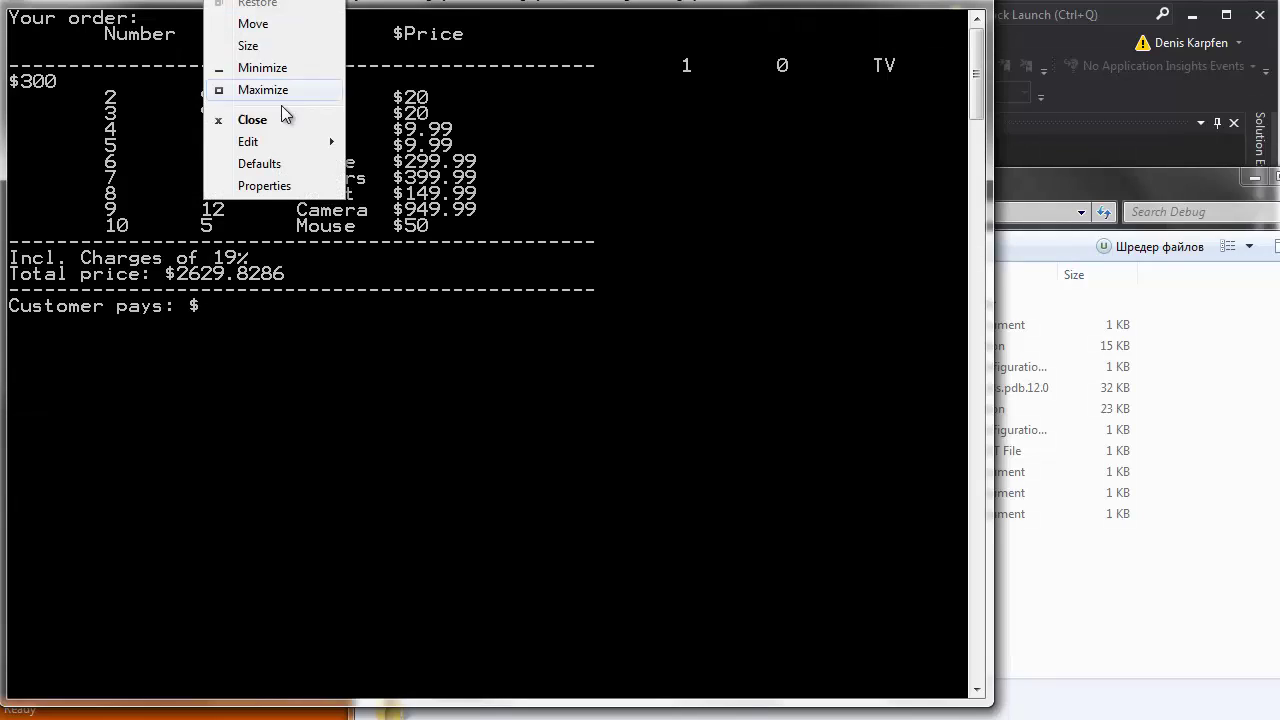
mouse_move(276, 141)
click(386, 142)
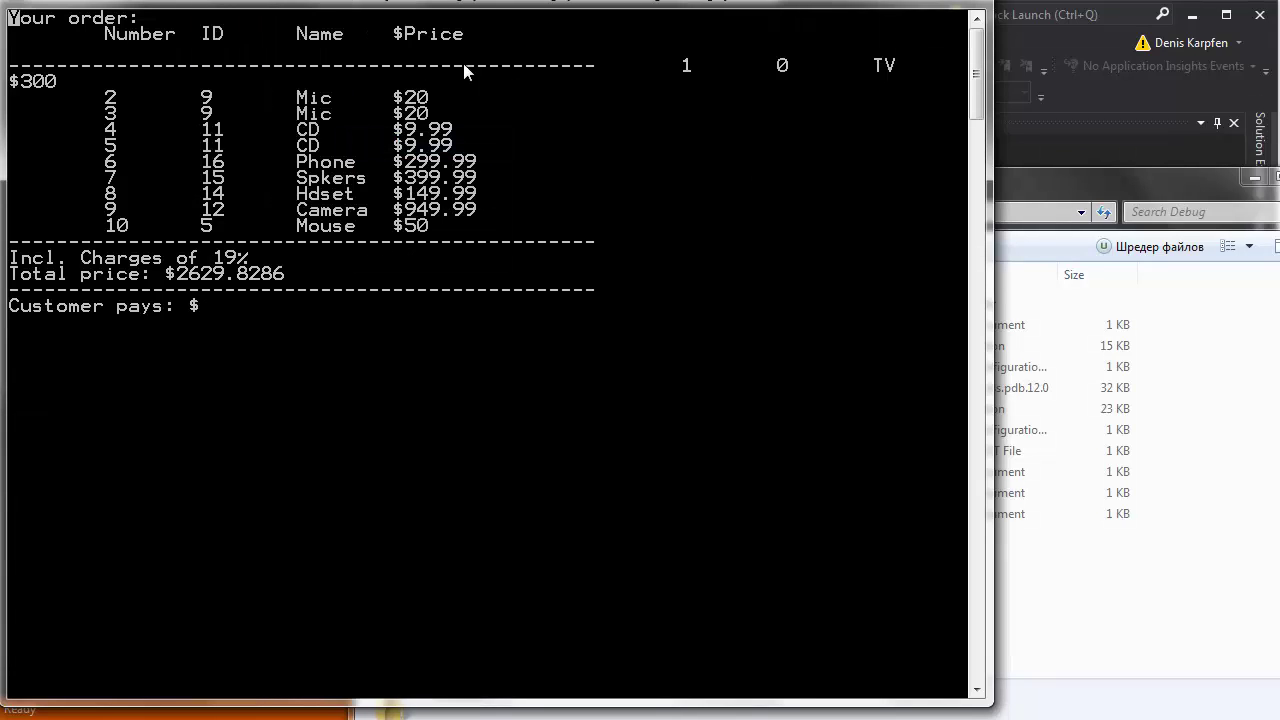
drag(652, 60, 868, 86)
click(146, 98)
click(602, 66)
drag(106, 96, 131, 221)
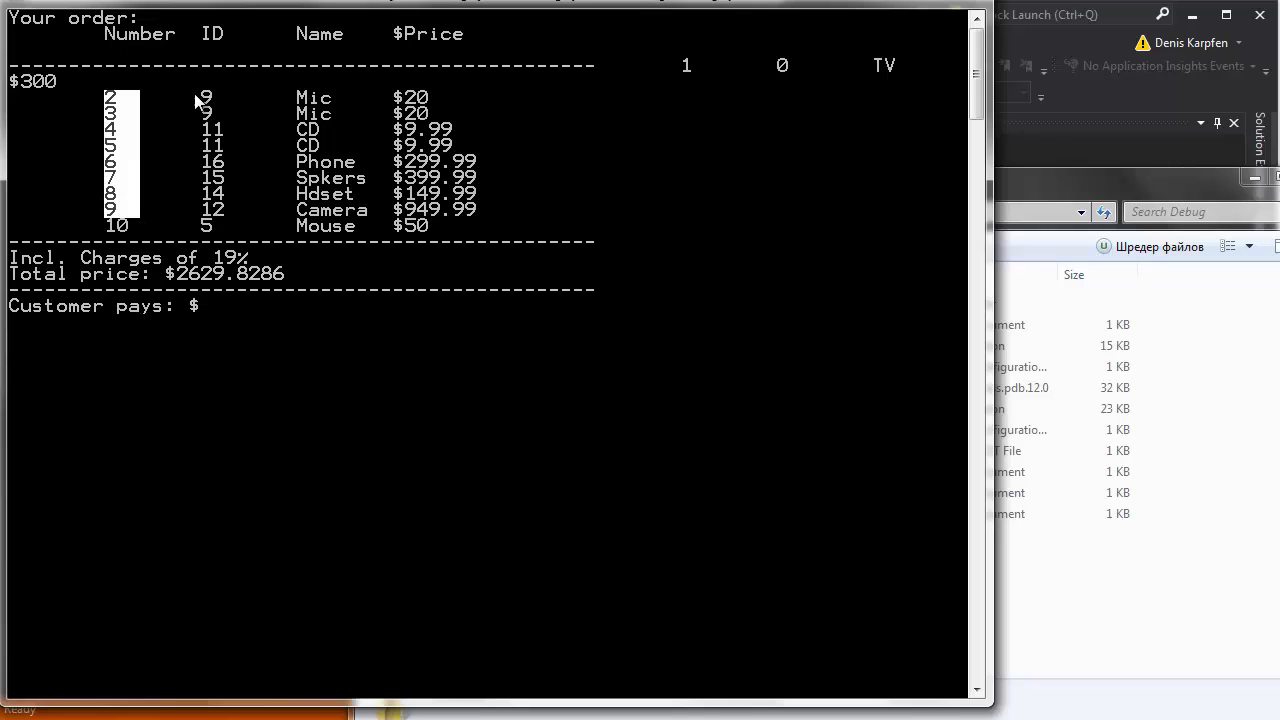
drag(200, 96, 230, 230)
drag(290, 110, 366, 232)
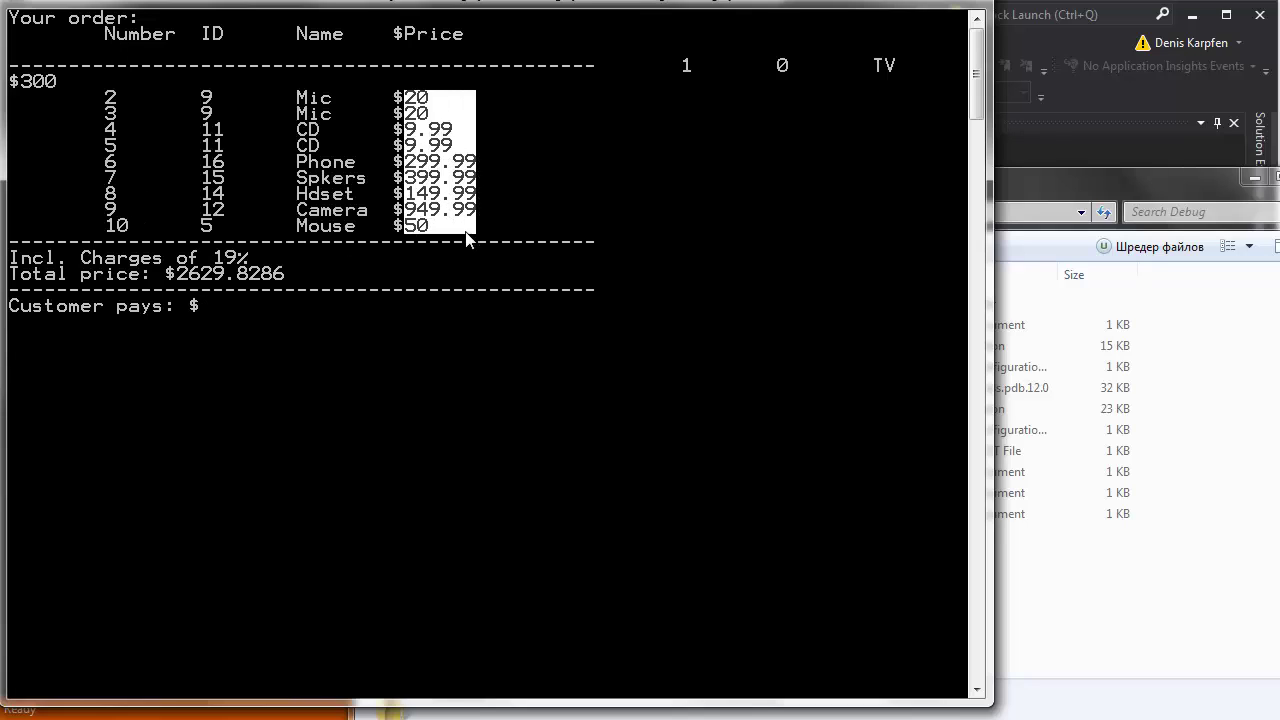
Mark the 19% charge and the $2629.8286 total, then clear the marking to resume payment.
drag(247, 258, 175, 283)
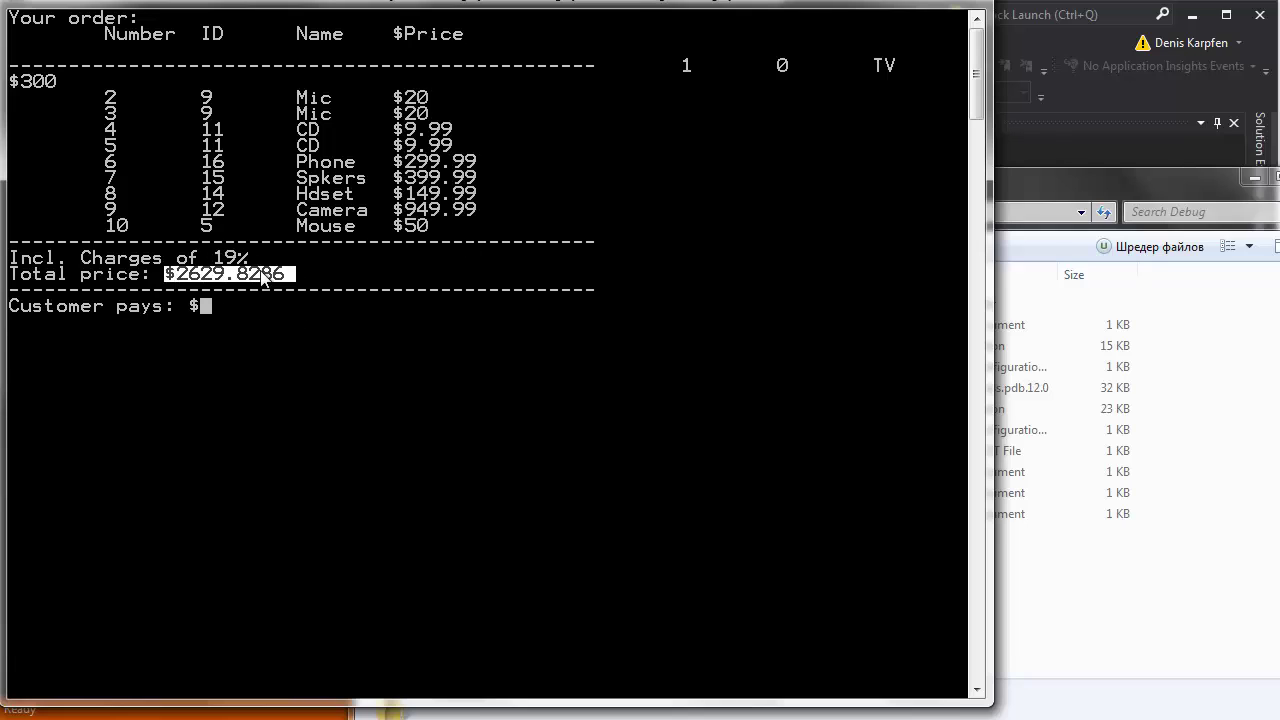
click(264, 280)
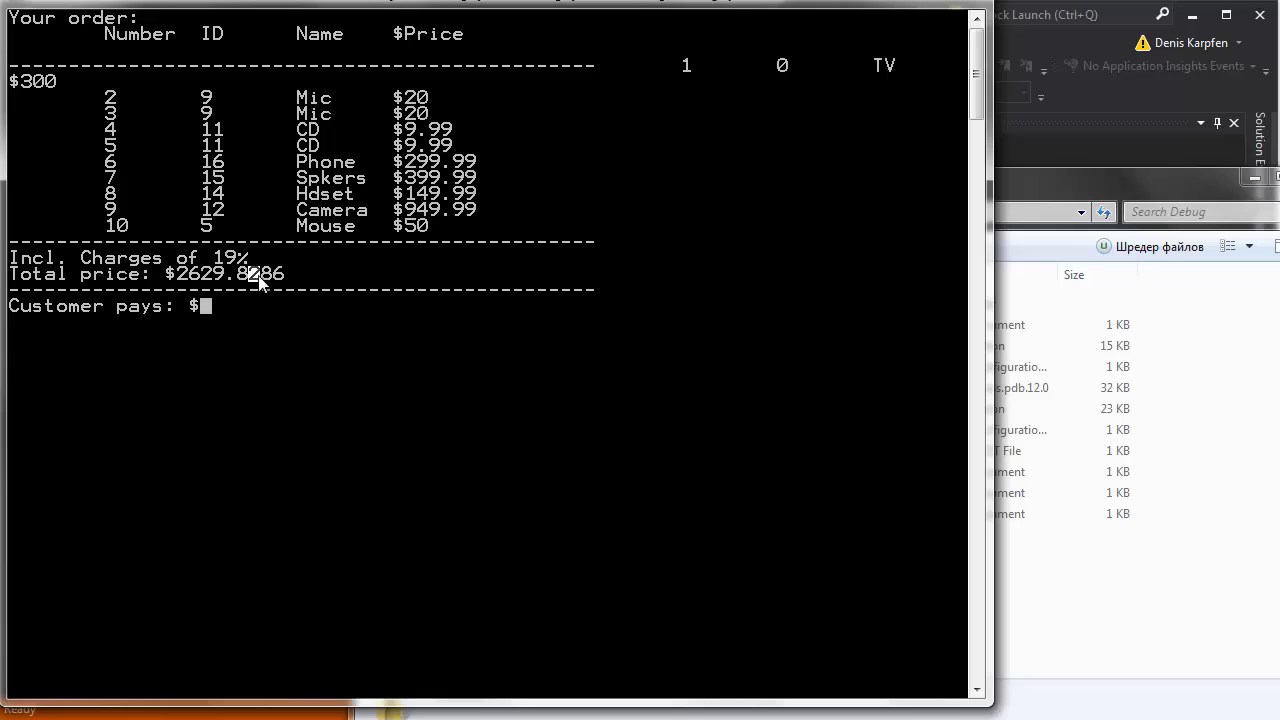
drag(270, 282, 282, 284)
click(234, 258)
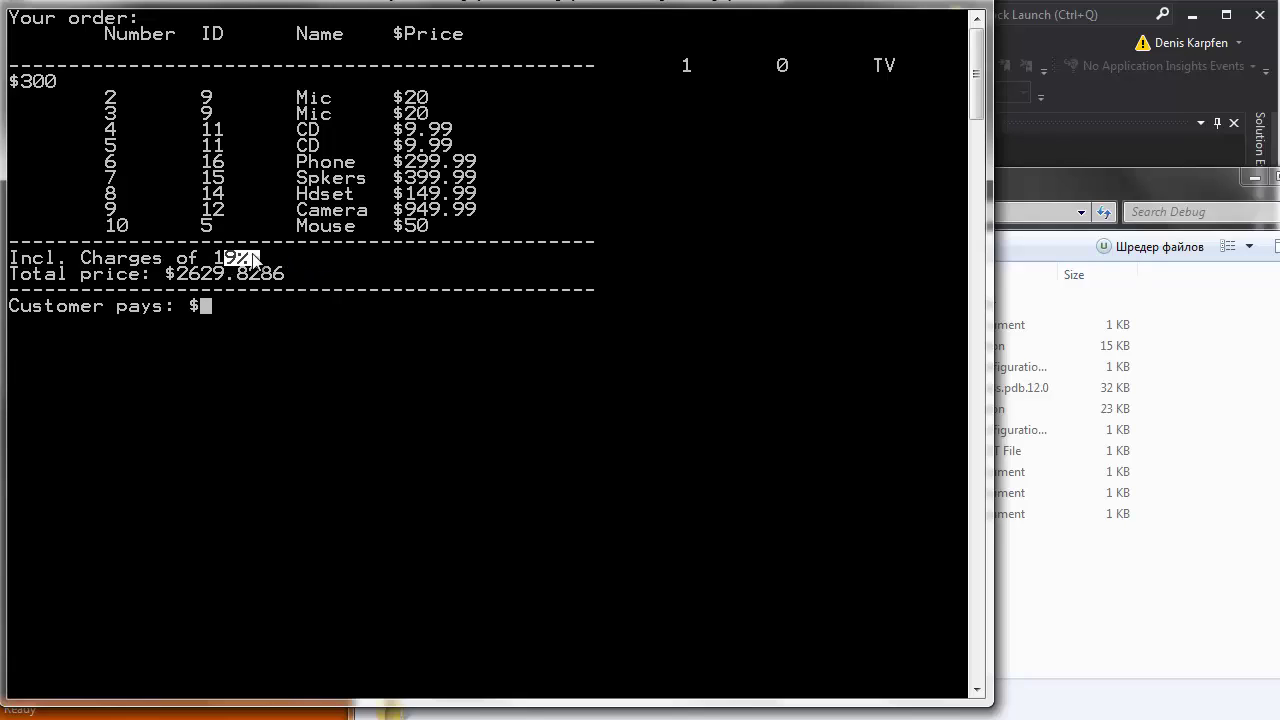
click(252, 258)
click(278, 274)
mouse_move(278, 278)
mouse_down()
mouse_move(250, 276)
mouse_move(268, 278)
mouse_up()
click(263, 274)
click(251, 271)
click(242, 276)
right_click(232, 300)
Enter a $2800 customer payment, which returns $170.1714 cashback.
text(2800)
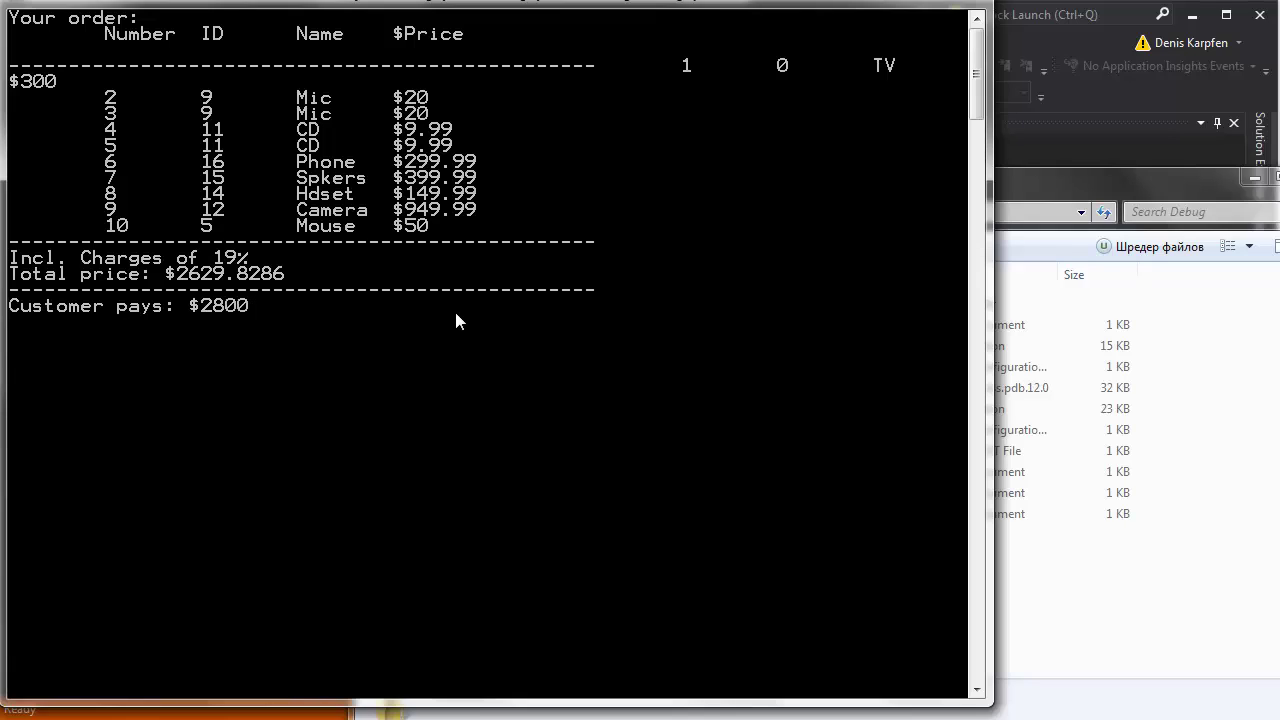
key(Return)
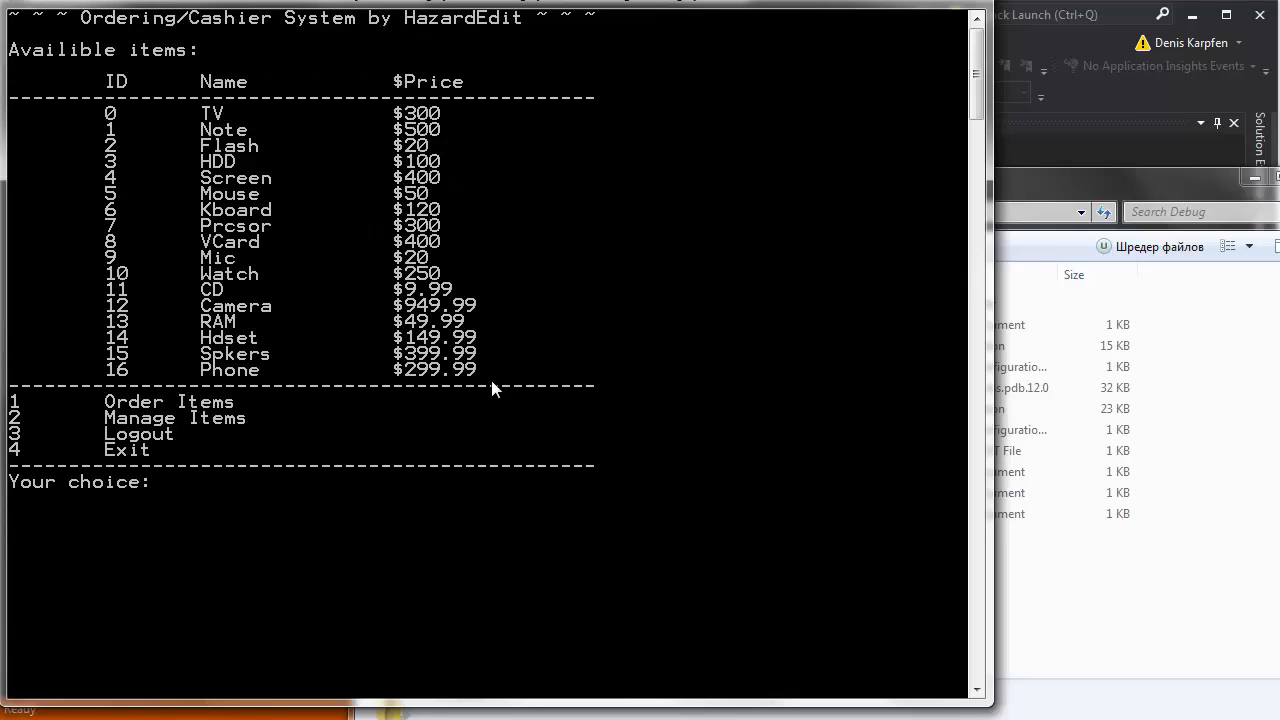
Open the latest saved order log in Notepad and enlarge its window to show the totals.
click(1084, 505)
double_click(596, 308)
double_click(651, 430)
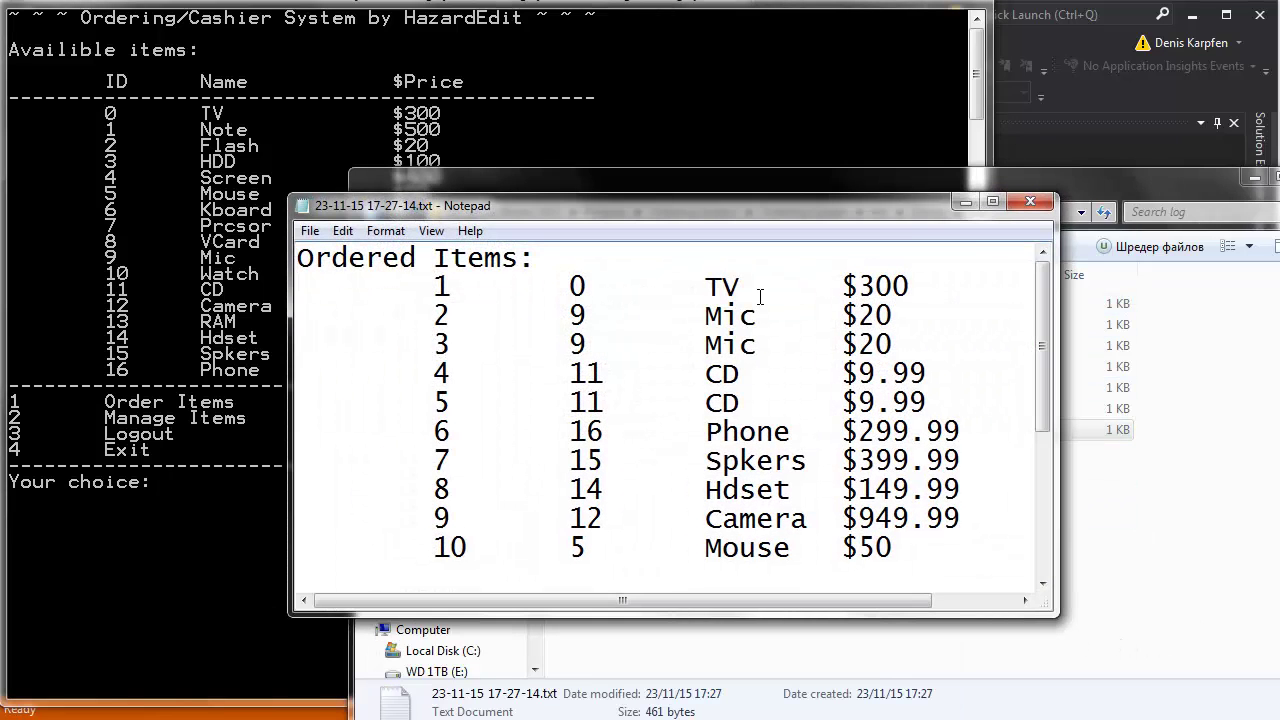
drag(905, 222, 753, 114)
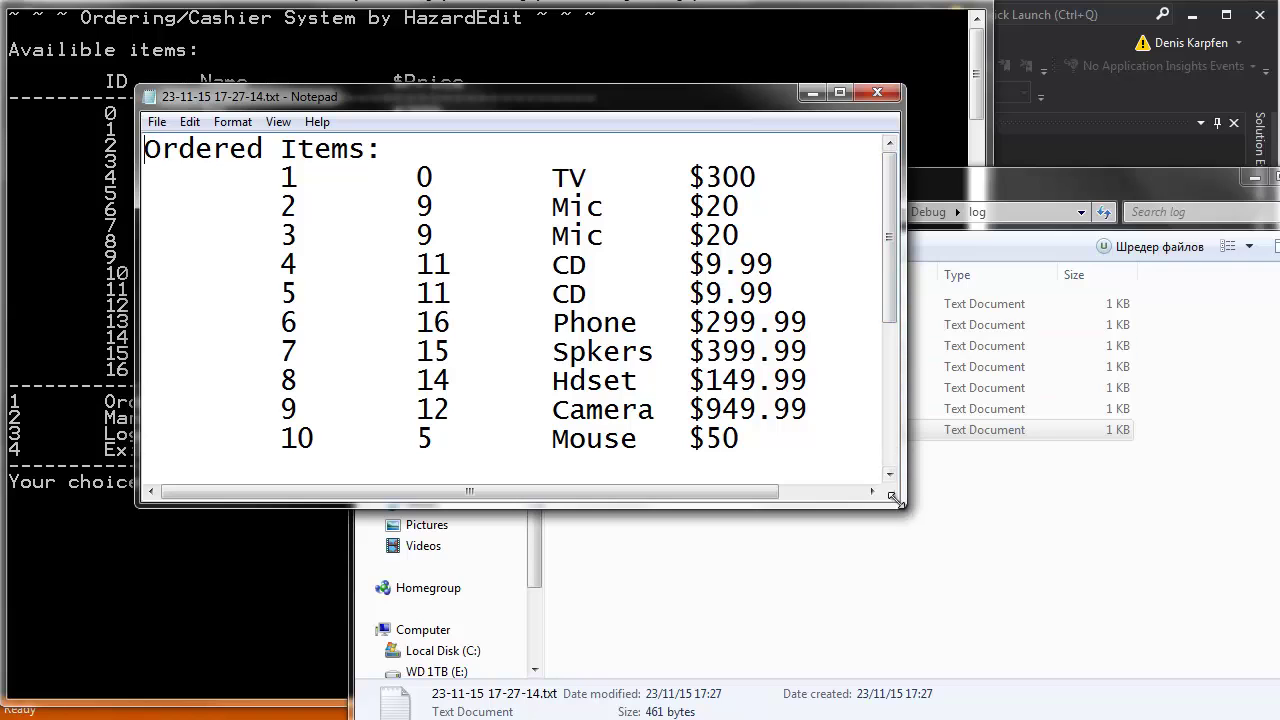
drag(905, 508, 1145, 719)
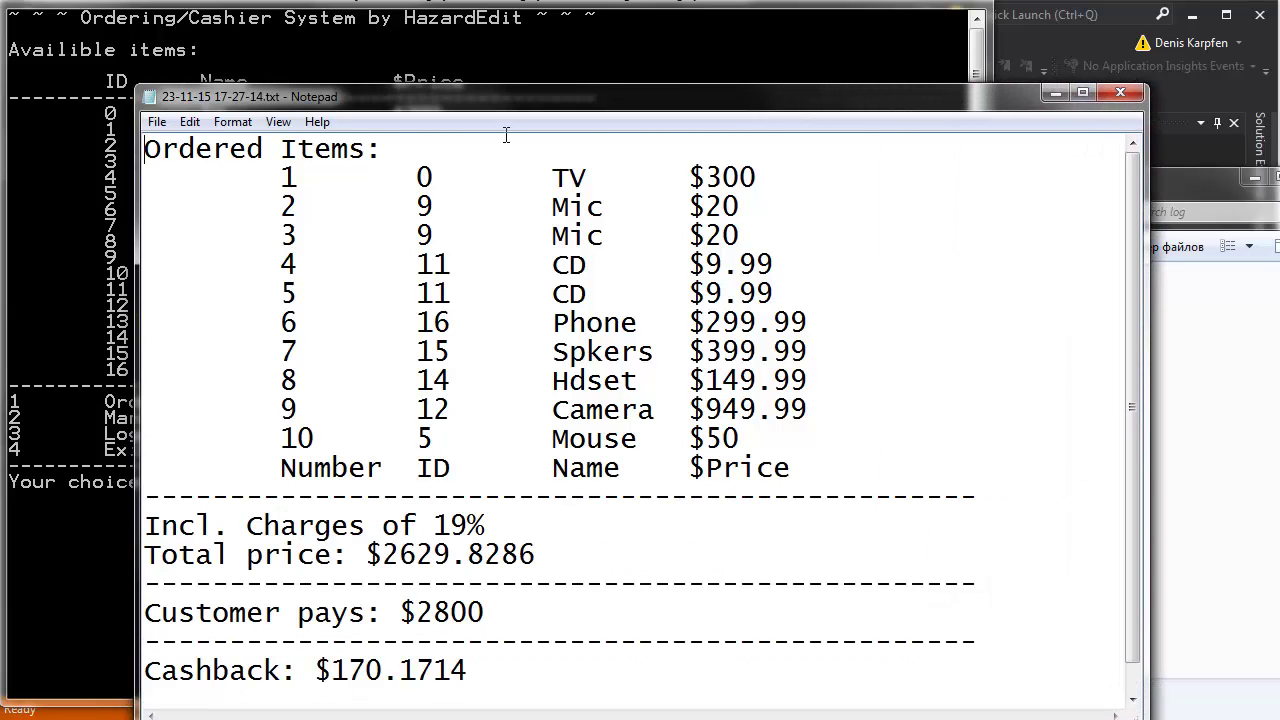
drag(500, 104, 483, 72)
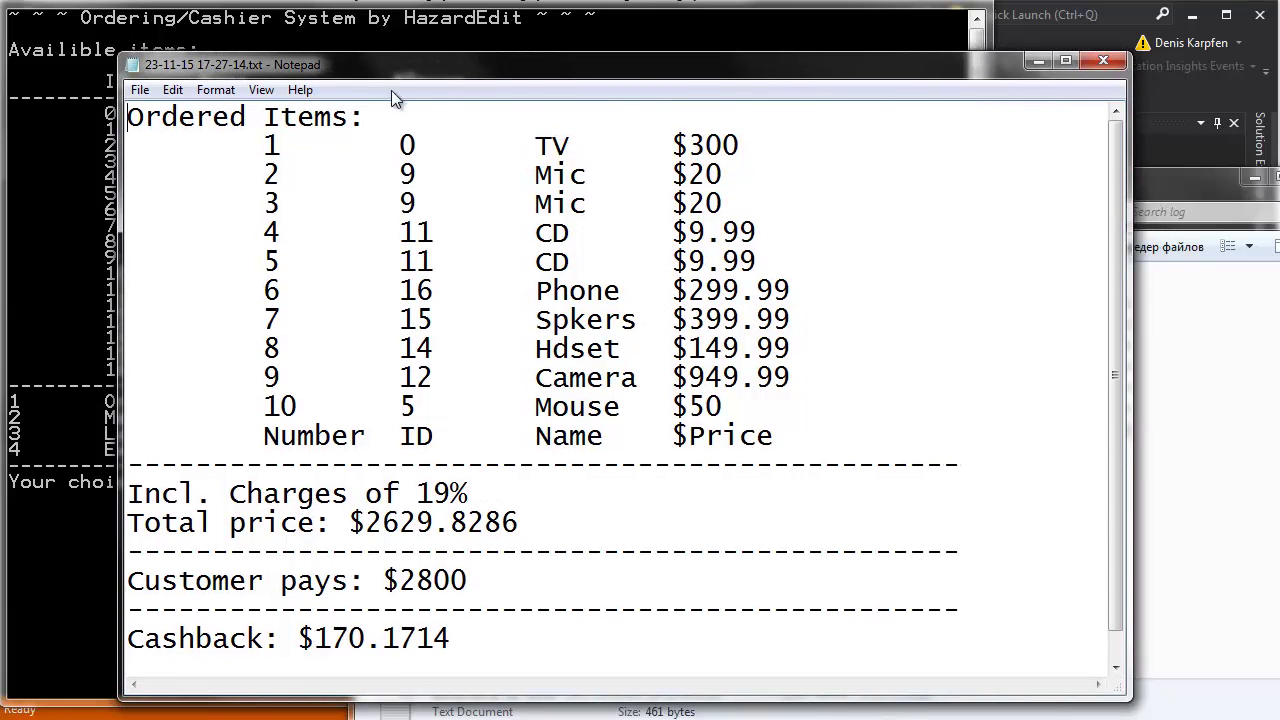
click(60, 109)
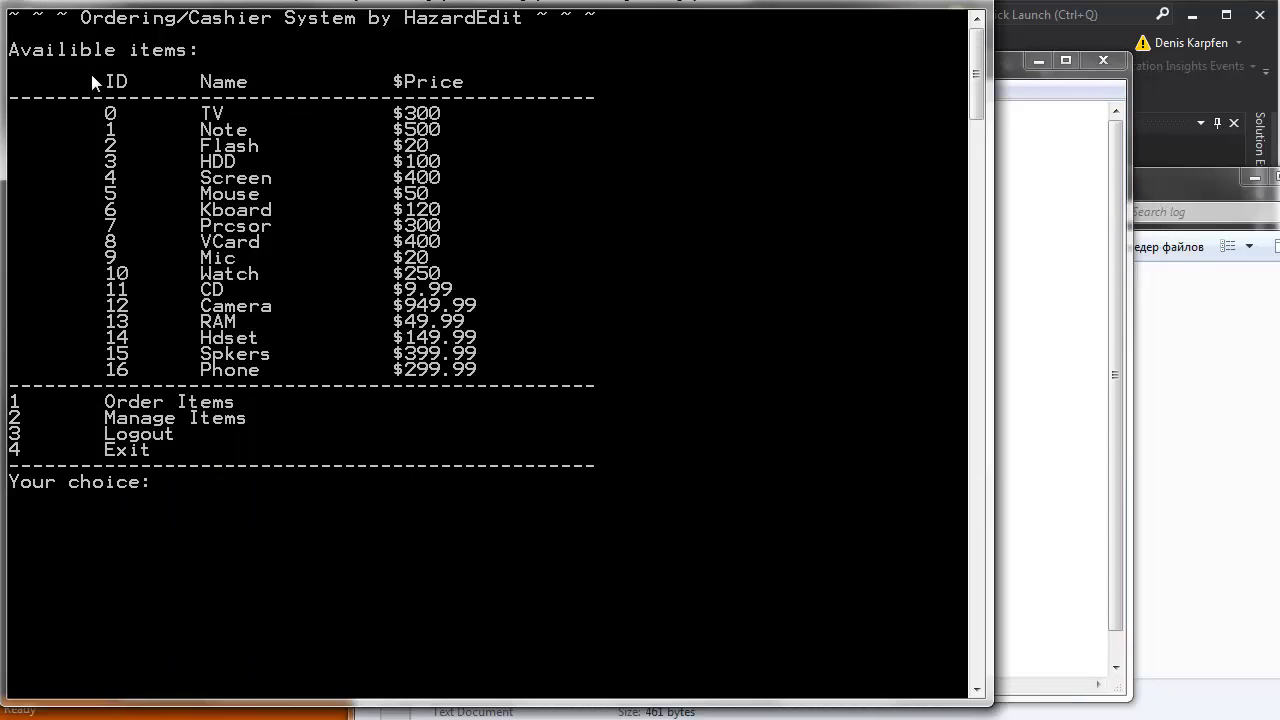
click(1068, 232)
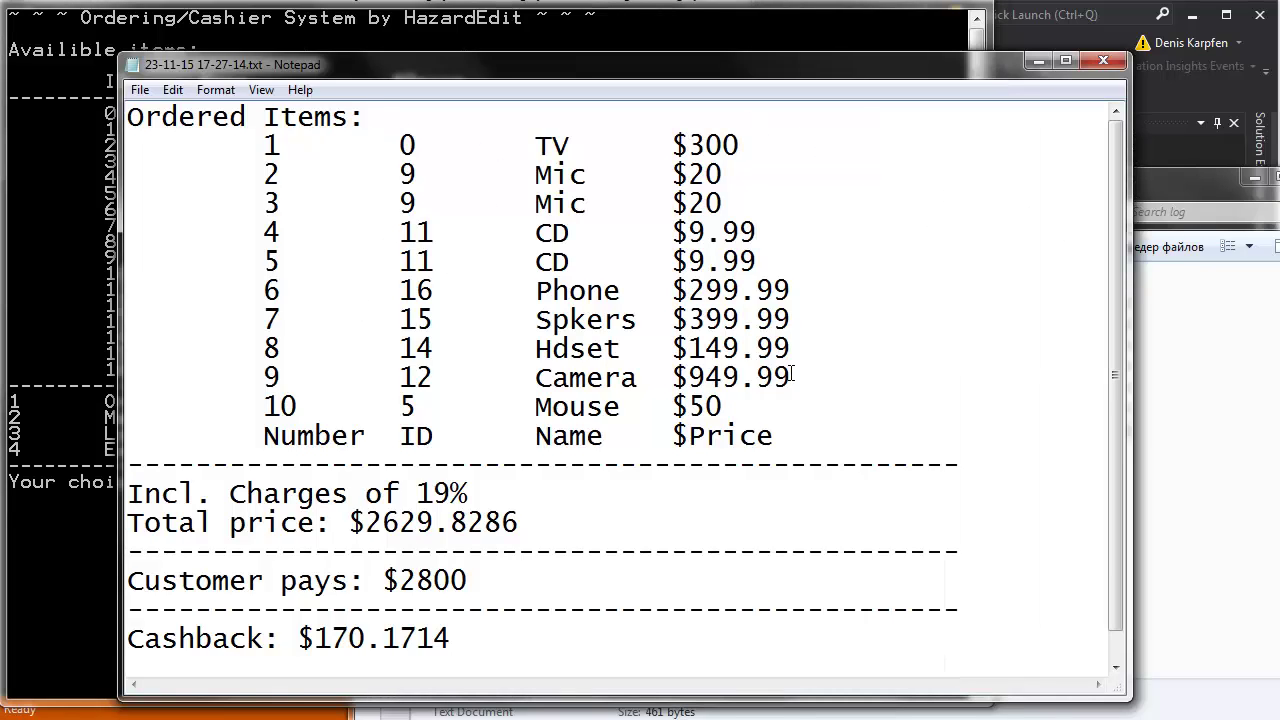
Move the Number/ID/Name/$Price header and dashed line under 'Ordered Items:' and remove the bottom copy.
drag(776, 440, 262, 437)
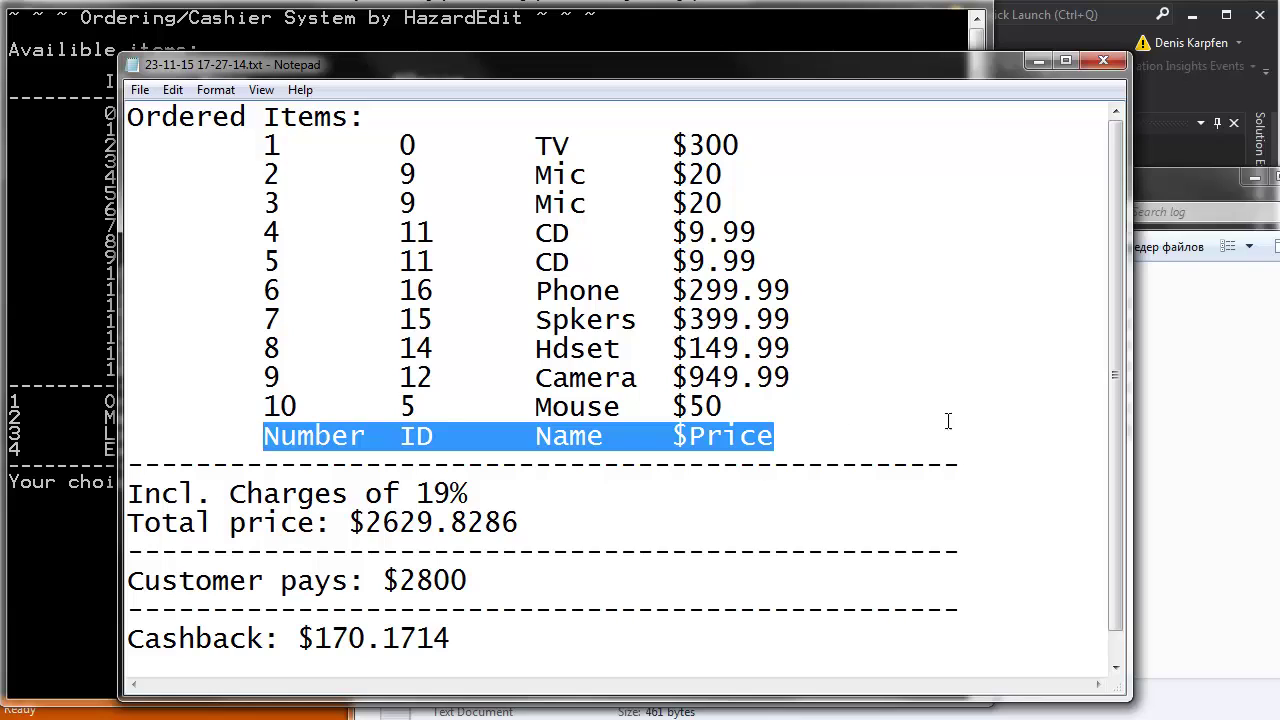
drag(968, 460, 155, 430)
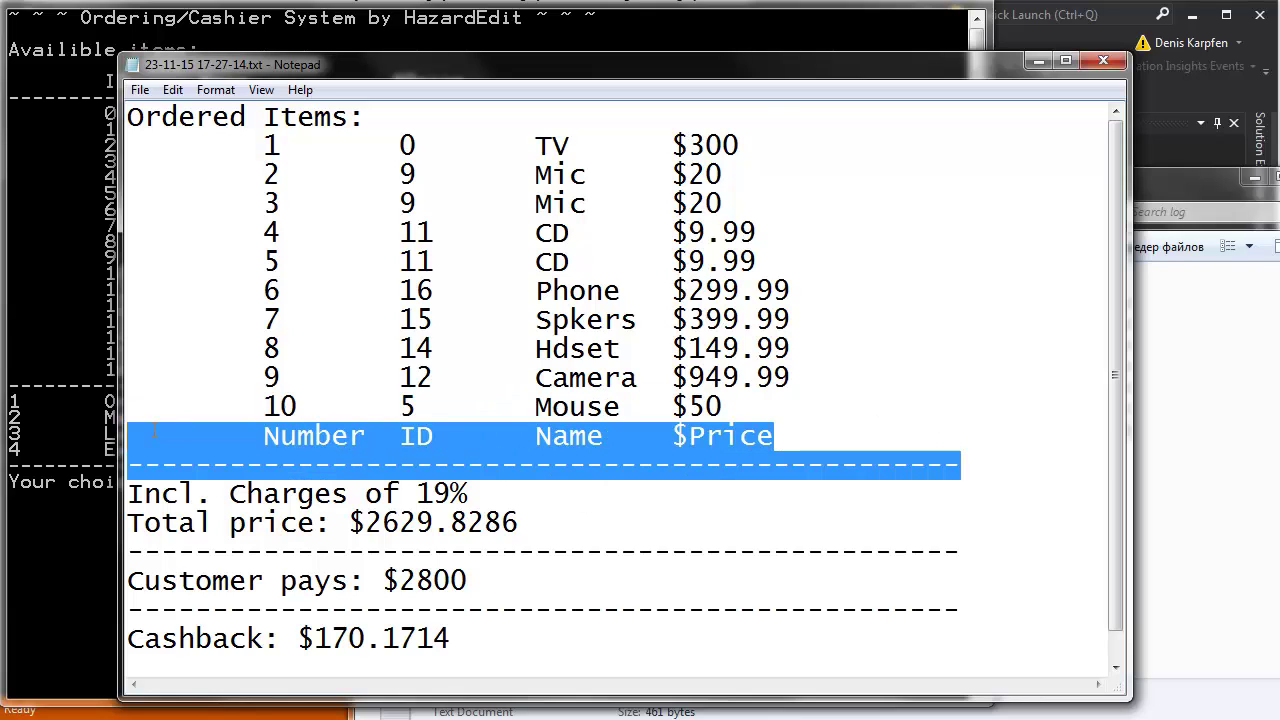
click(394, 120)
key(Return)
text(Number	ID	Name	$Price -------------------------------------------------)
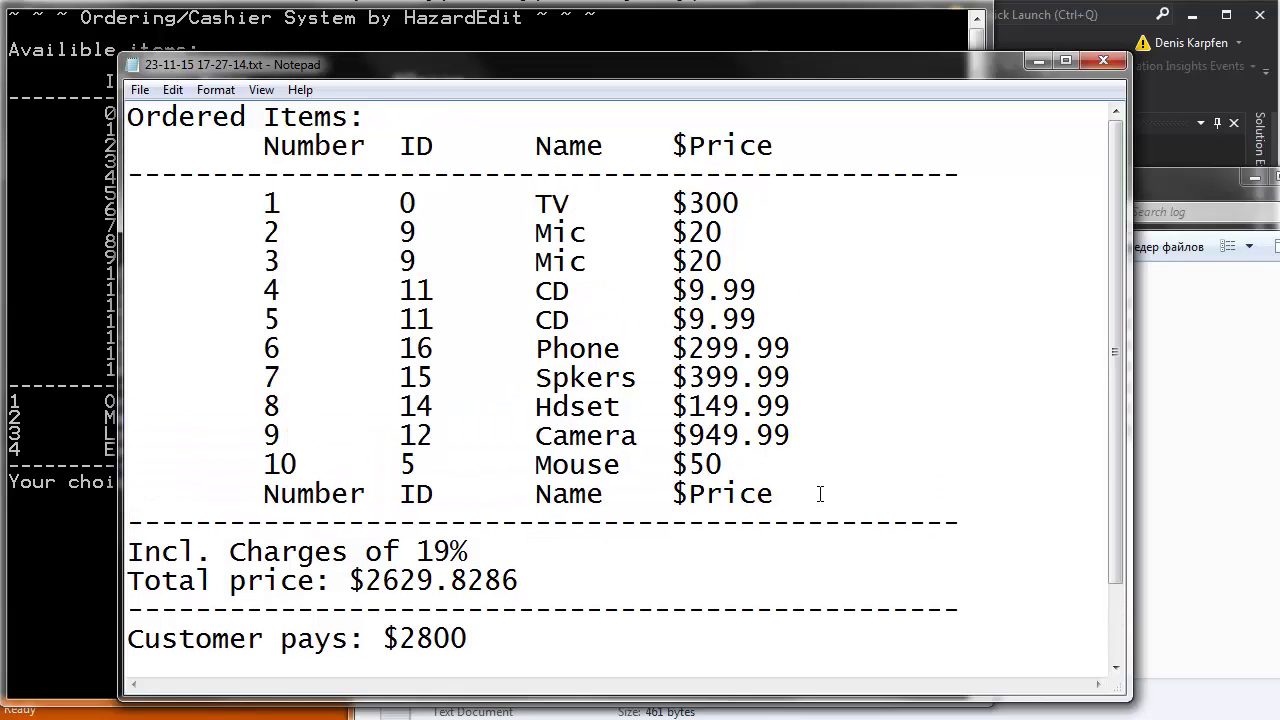
click(820, 494)
key(shift+Home)
key(BackSpace)
key(BackSpace)
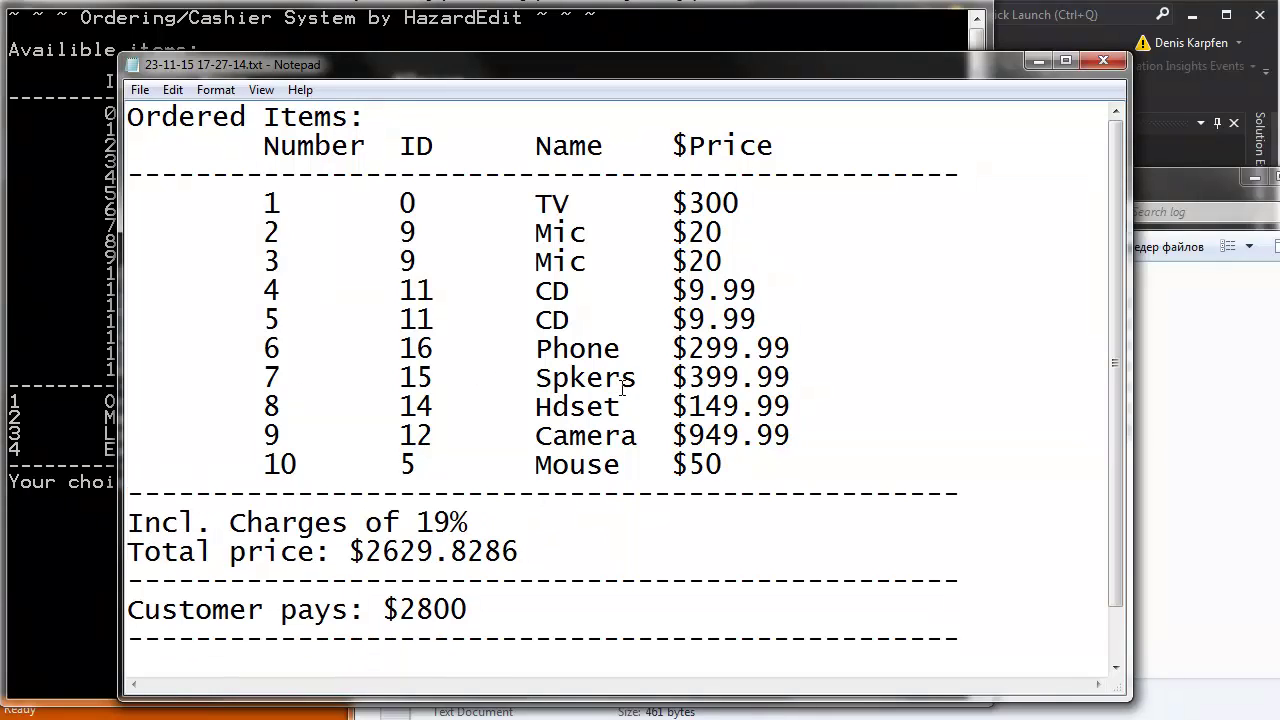
drag(760, 207, 130, 205)
click(92, 222)
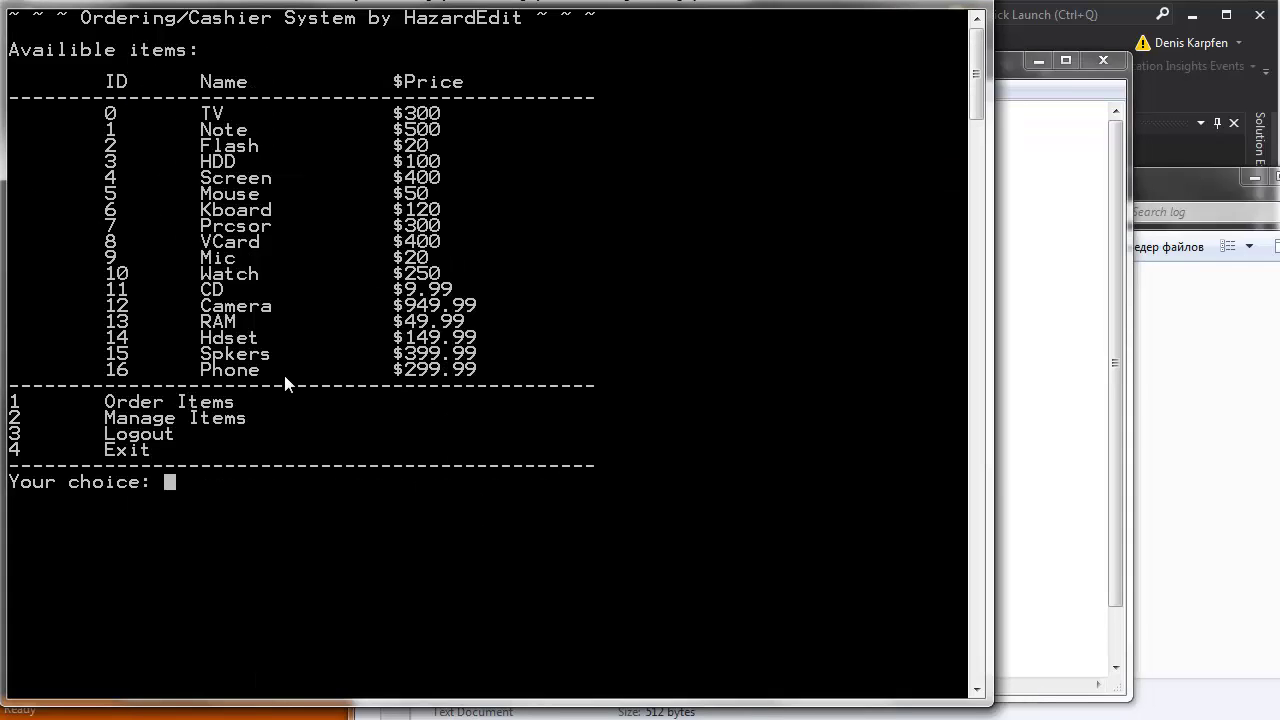
Log out of the cashier with option 3 and submit the admin user name and password.
text(3)
key(Return)
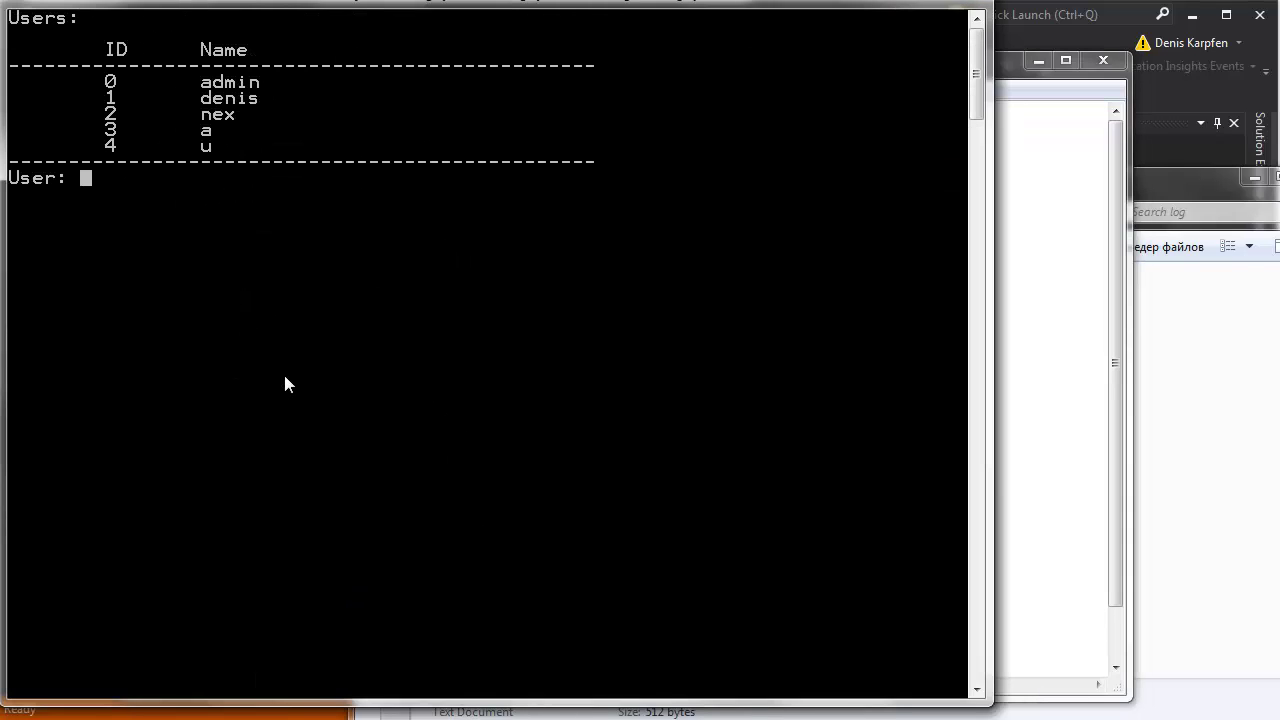
text(admin)
key(Return)
text(**)
key(Return)
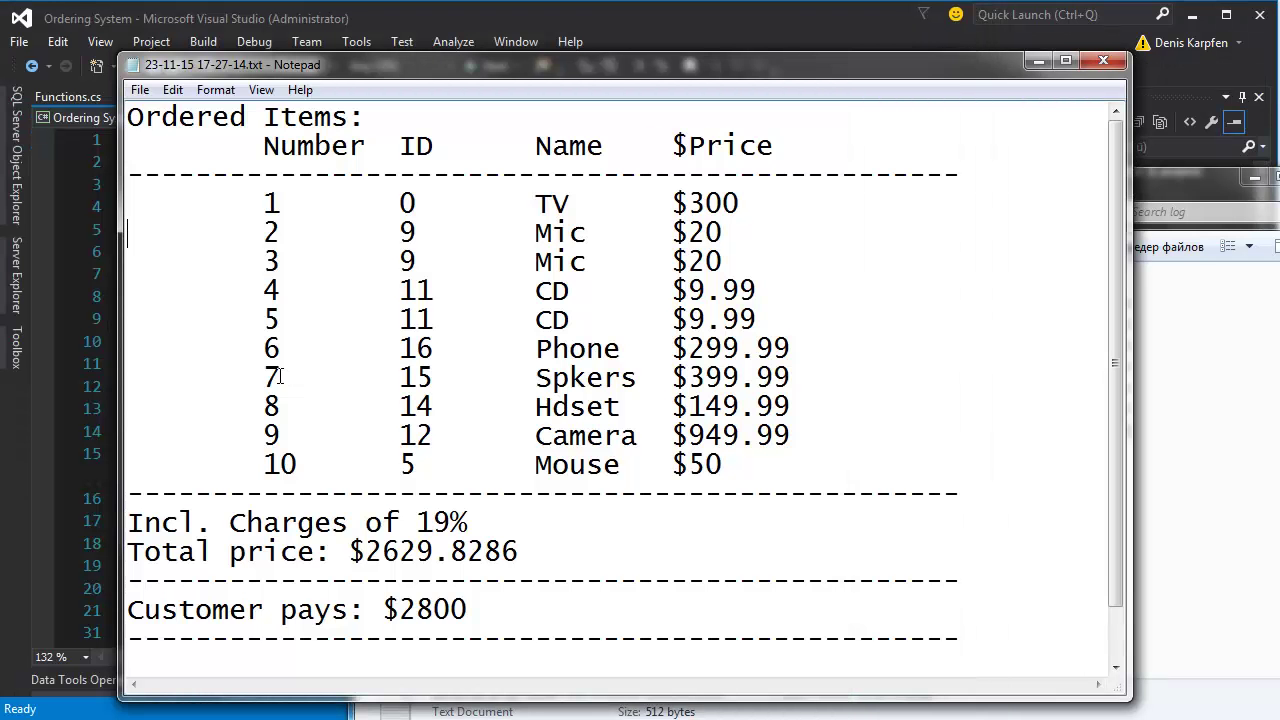
Rebuild and run Program.cs from Visual Studio, then shorten and reposition the console window.
click(114, 283)
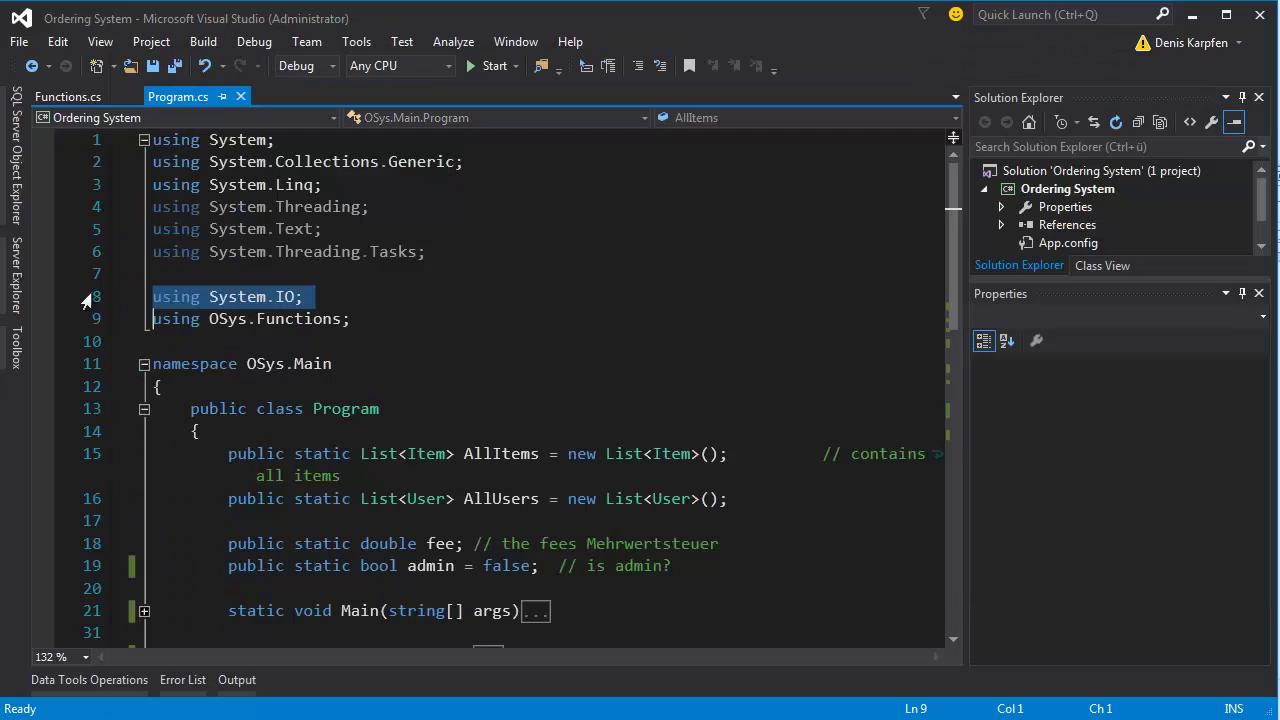
click(396, 330)
click(474, 72)
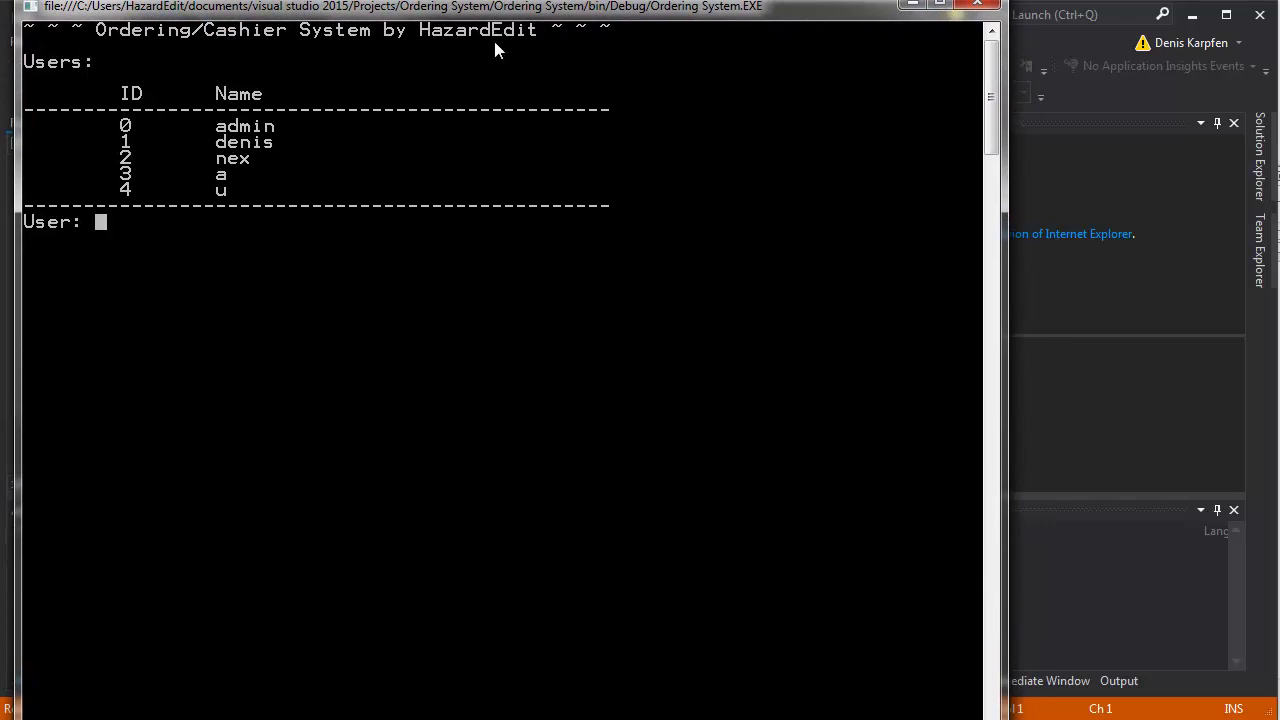
drag(380, 716, 380, 679)
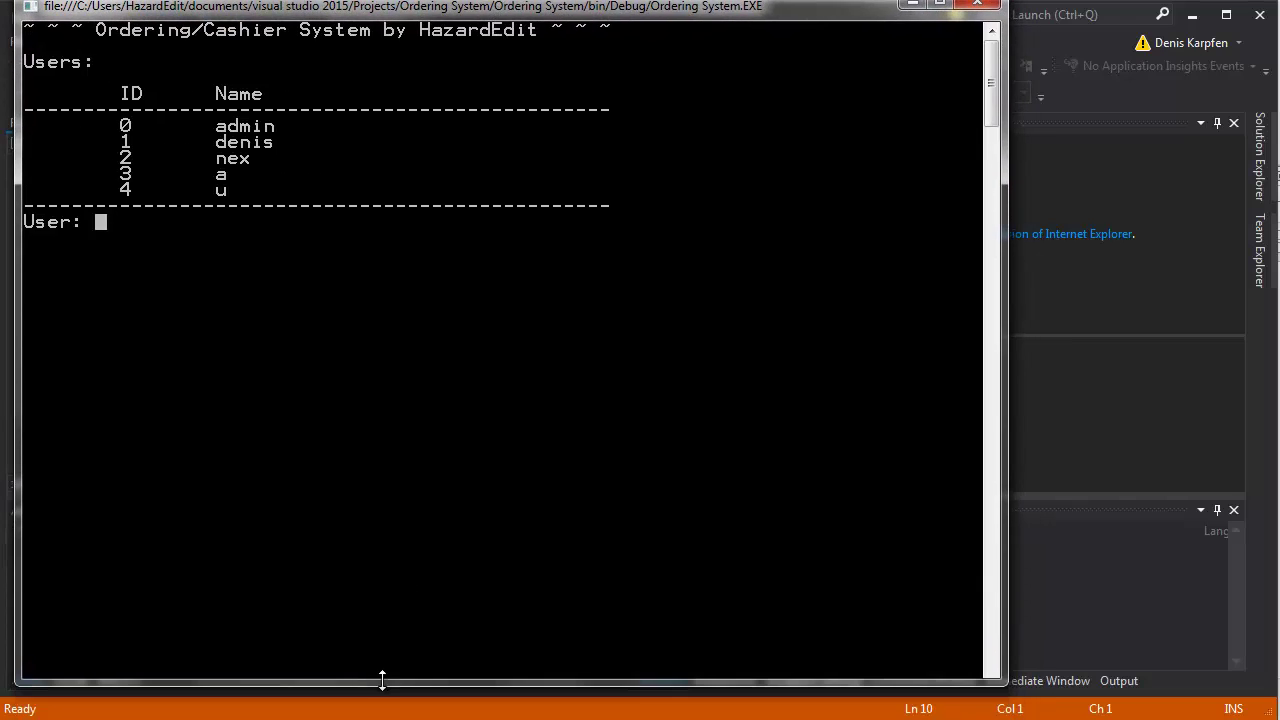
mouse_move(367, 14)
mouse_down()
mouse_move(355, 21)
mouse_move(342, 6)
mouse_move(353, 4)
mouse_up()
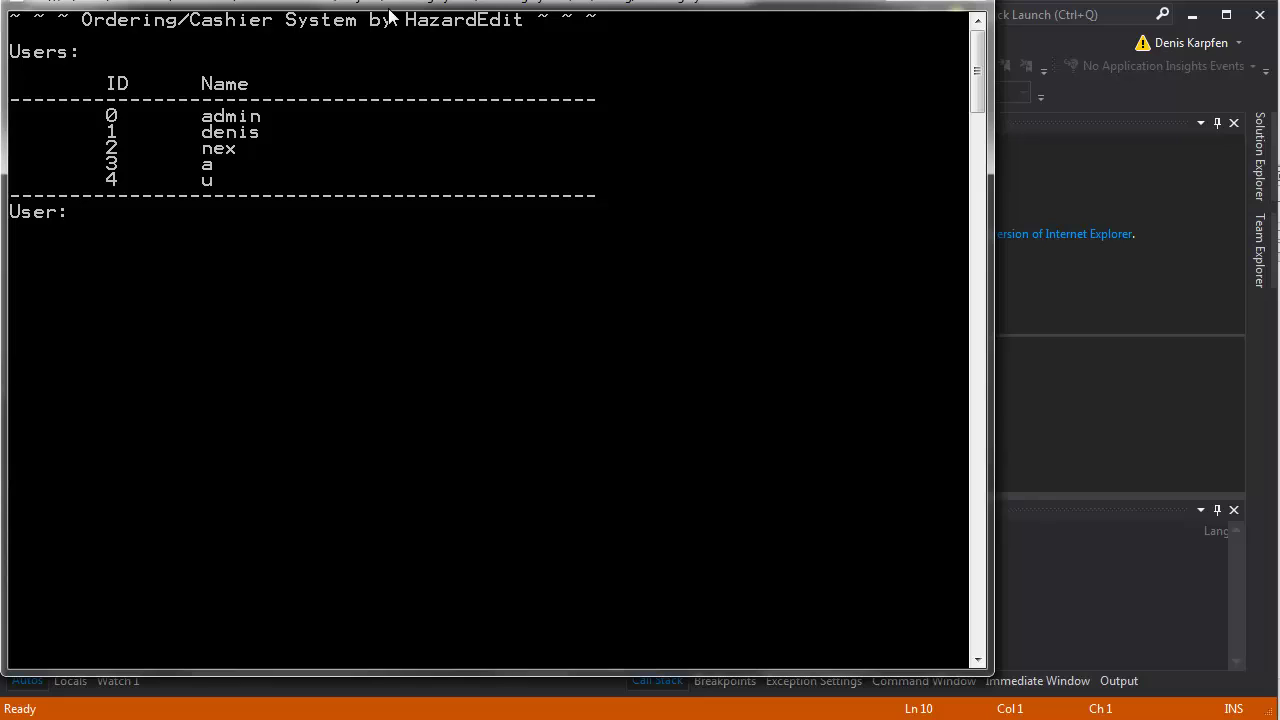
Log in with the administrator user name and password.
text(admin)
key(Return)
text(***)
key(Return)
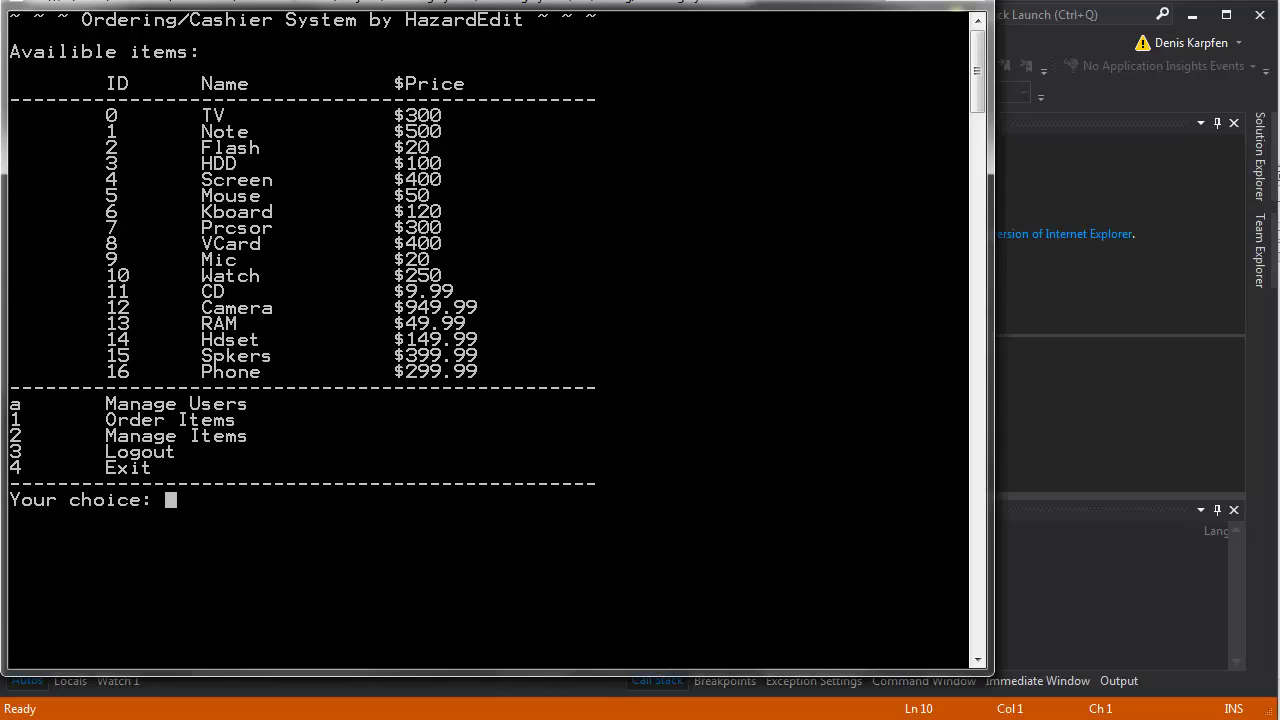
Highlight the Manage Users menu line with the console's Mark tool, then choose option a.
right_click(289, 10)
mouse_move(400, 153)
click(462, 154)
drag(250, 404, 55, 400)
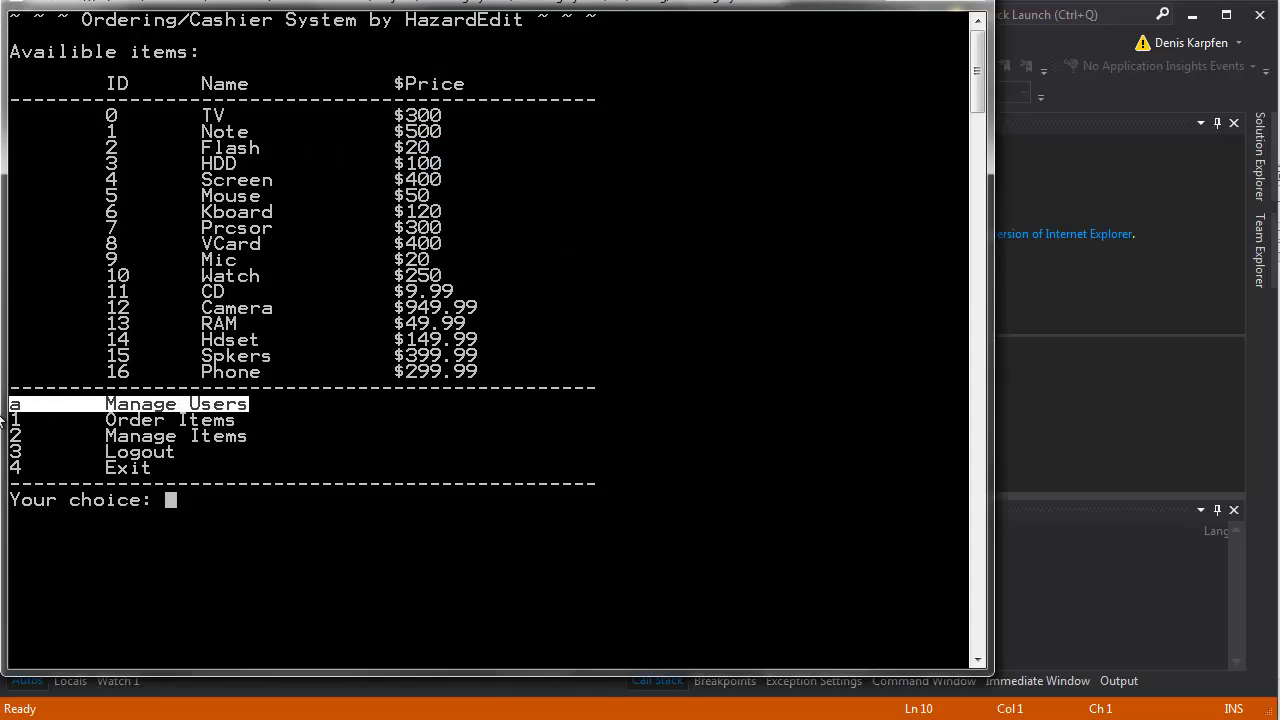
click(218, 484)
key(Escape)
text(a)
key(Return)
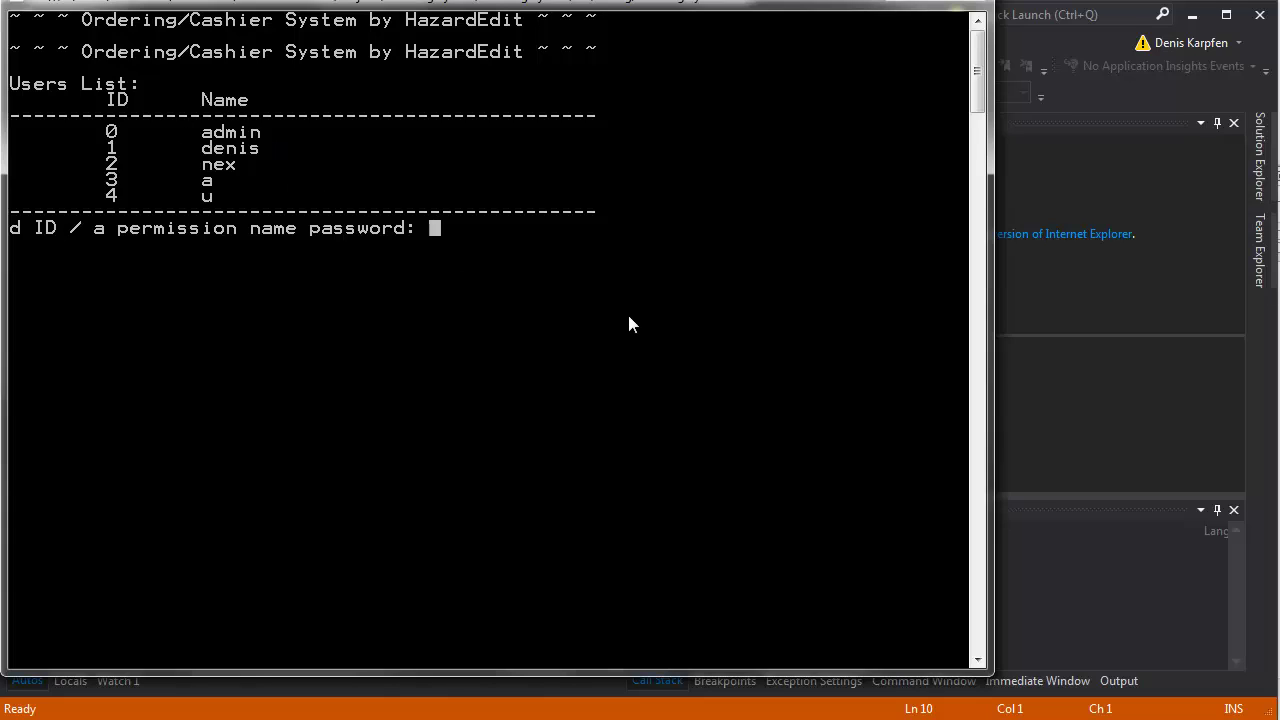
Add a new administrator account with its user name and password as user ID 5.
text(a a ian i123)
key(Return)
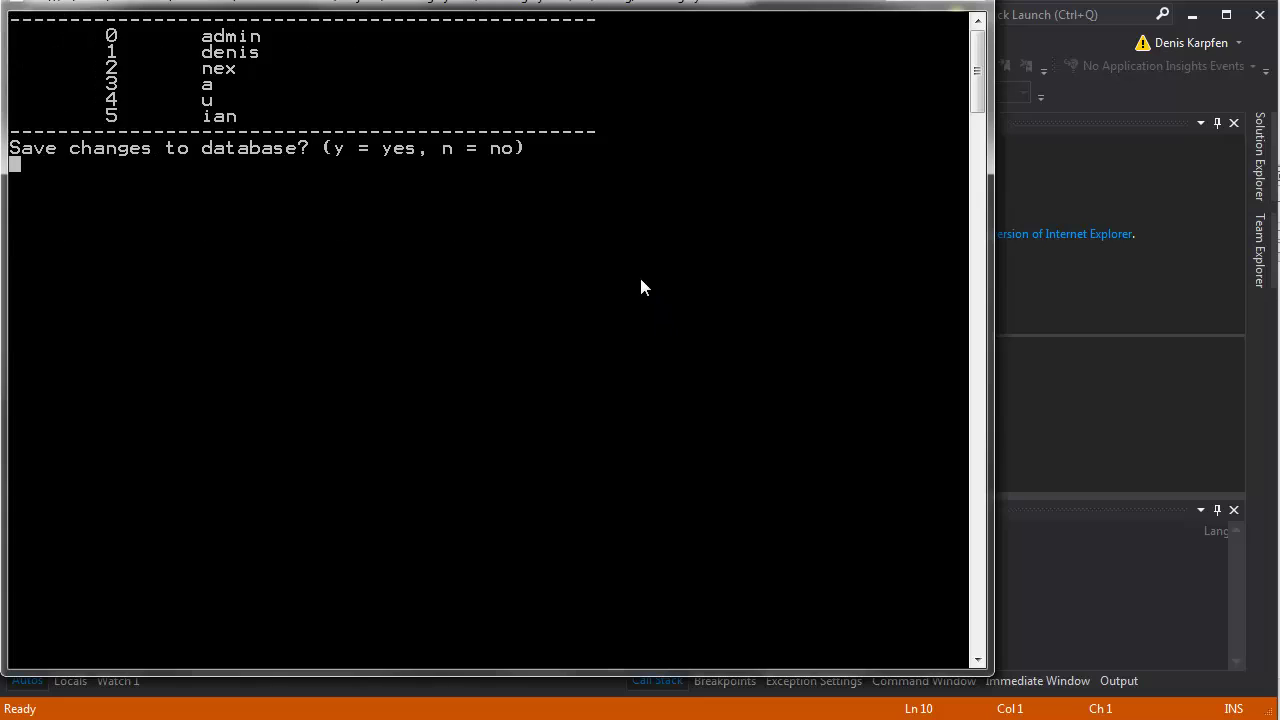
Save the new user, reopen user management, delete user 5 with 'd 5', and confirm saving with y.
key(y)
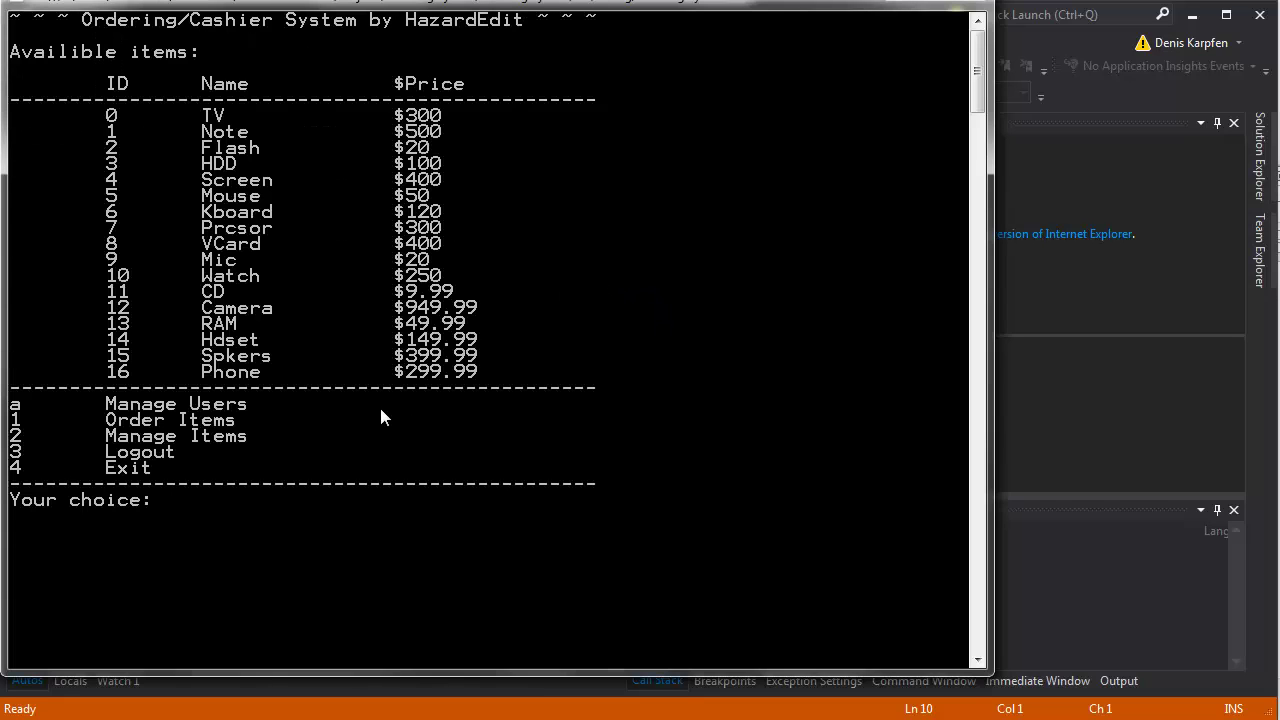
key(1)
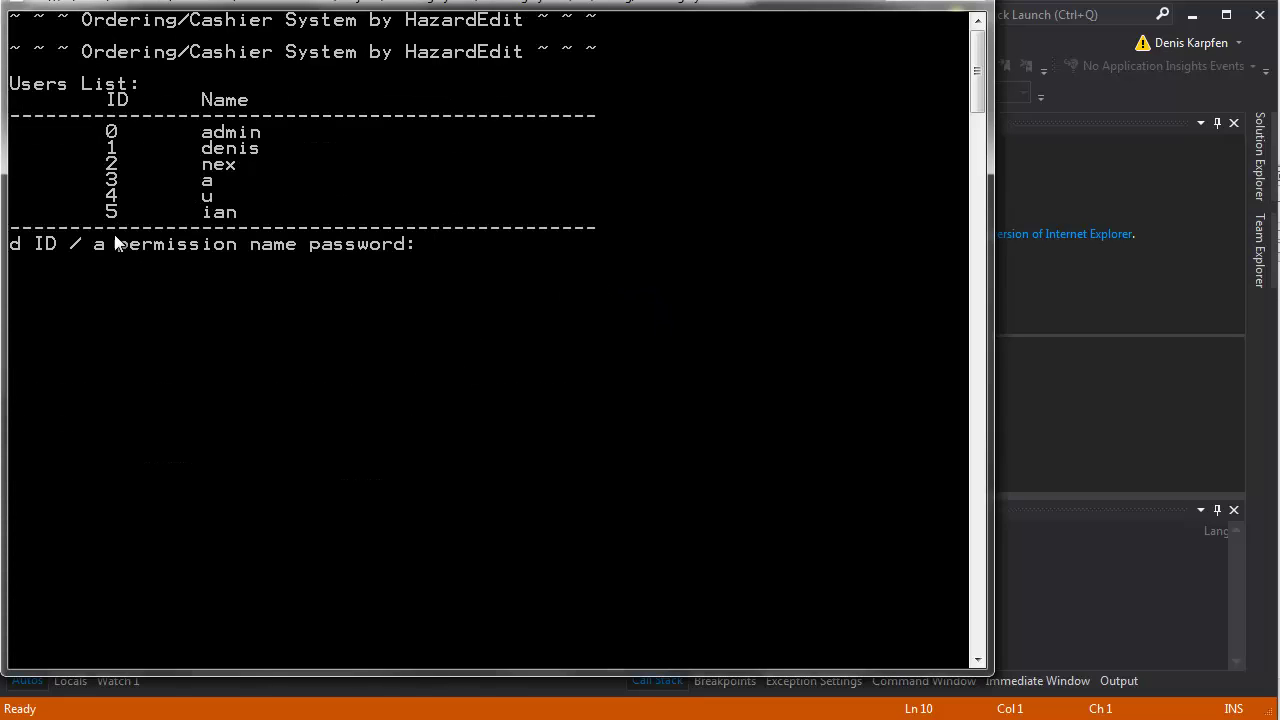
text(d ia)
key(BackSpace)
key(BackSpace)
text(5)
key(Return)
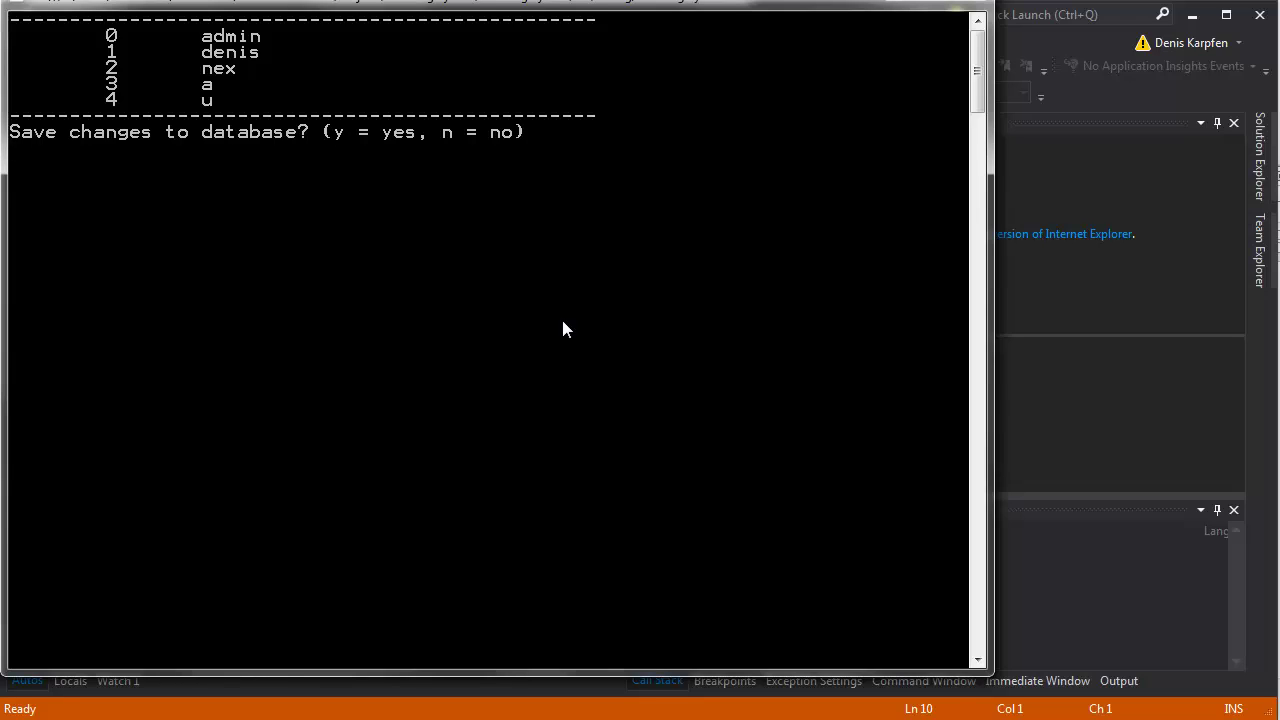
text(y)
key(Return)
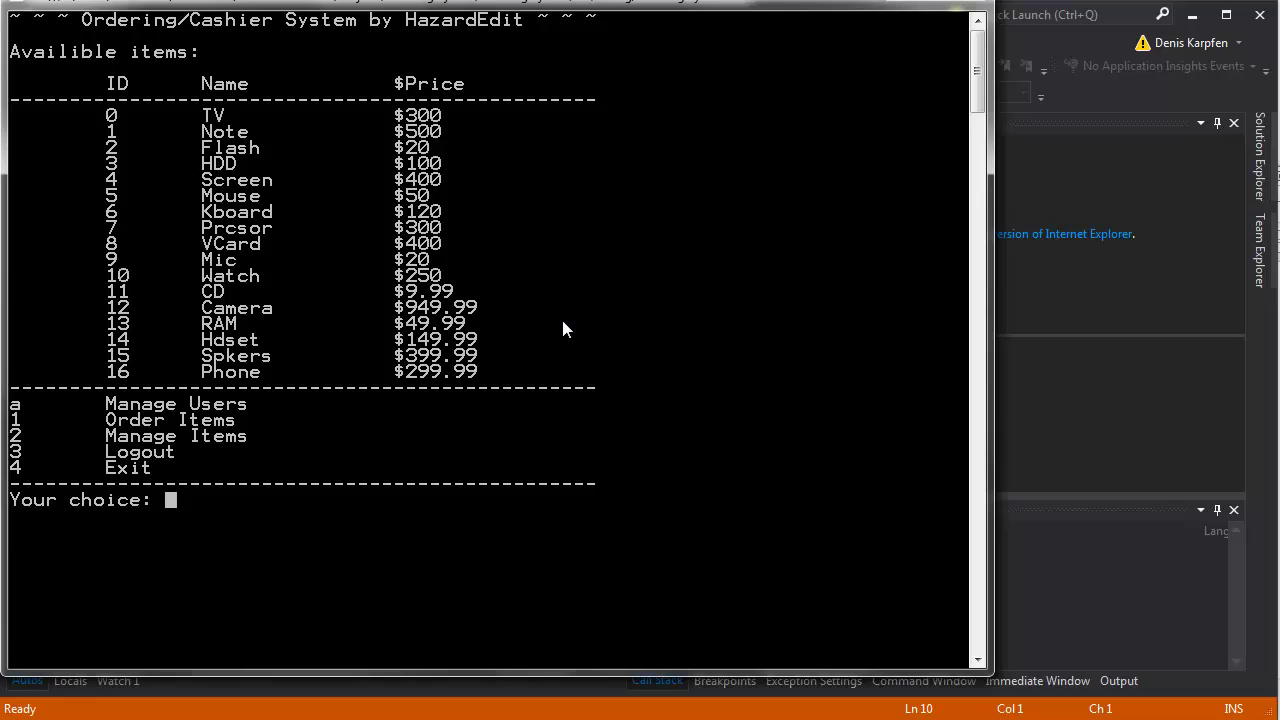
Enter option a at Your choice to log out of the administrator account.
text(a)
key(Return)
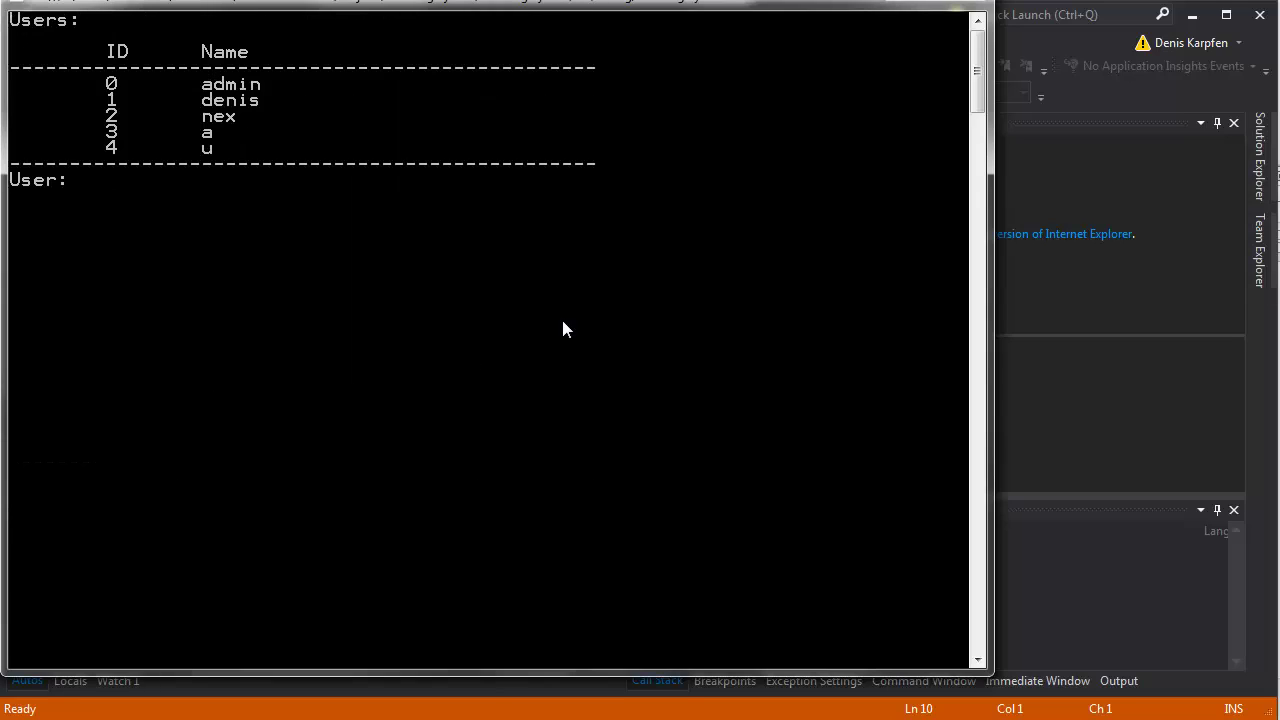